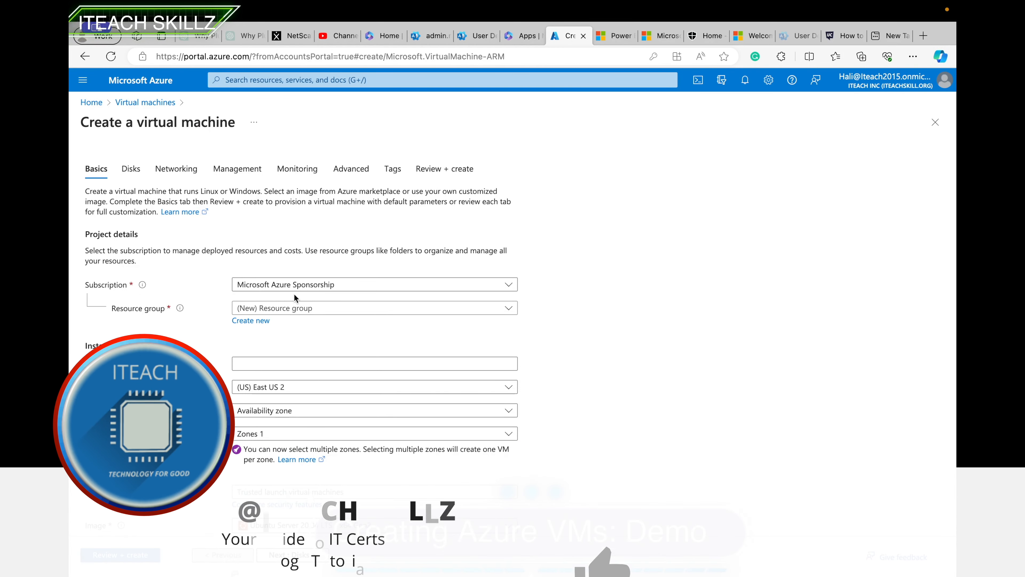
Place the VM in resource group ITEACH-RG and name it ITeachSkillz.
left_click(285, 308)
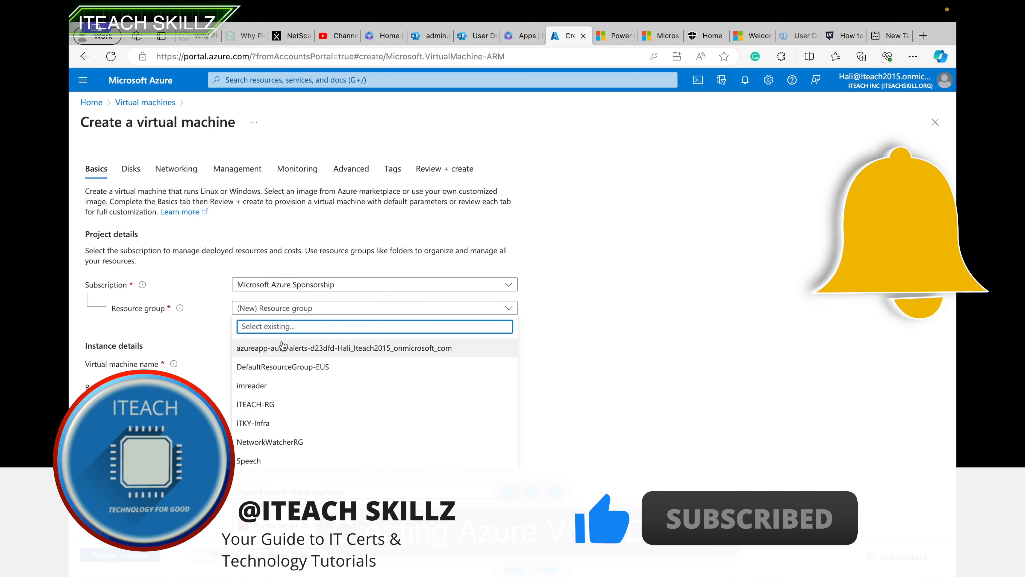
left_click(273, 405)
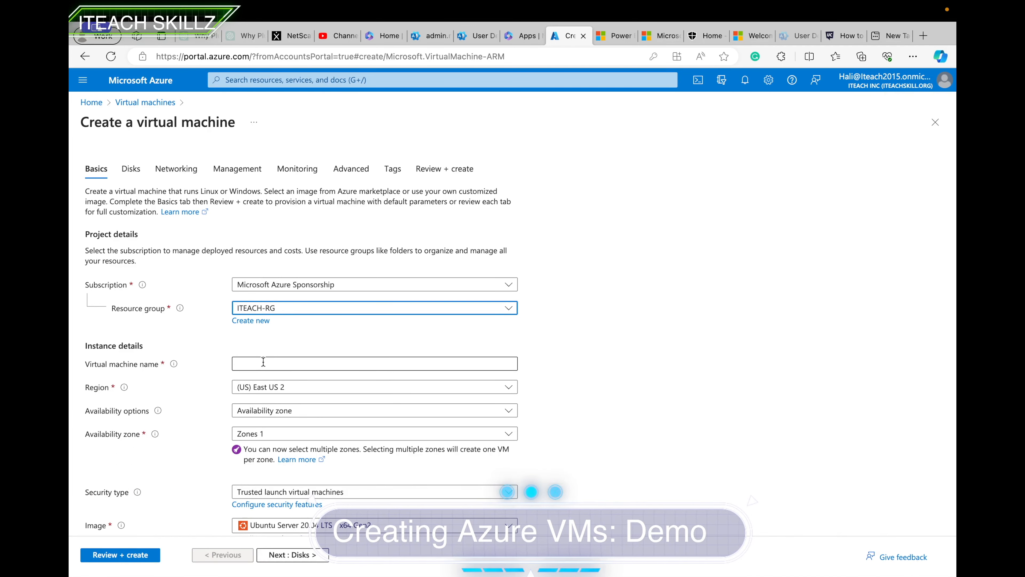
left_click(263, 361)
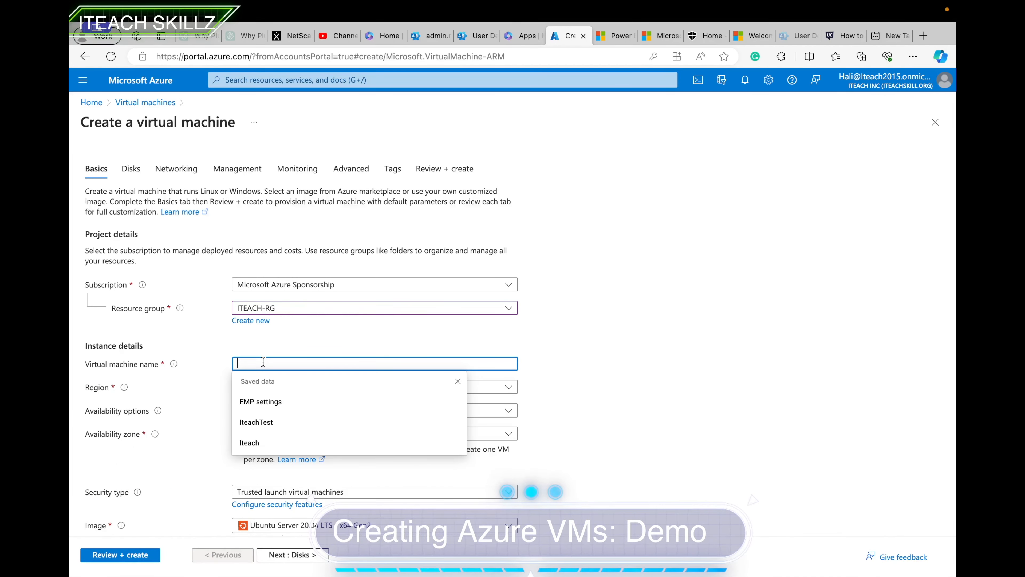
type("ITeachSkillz")
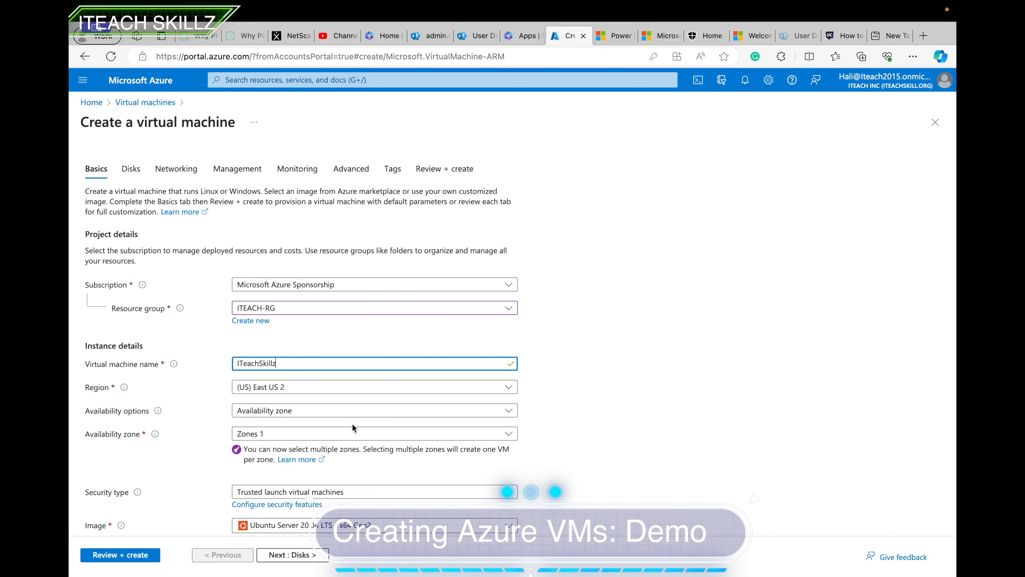
Keep region East US 2 and set availability to No infrastructure redundancy required.
left_click(291, 388)
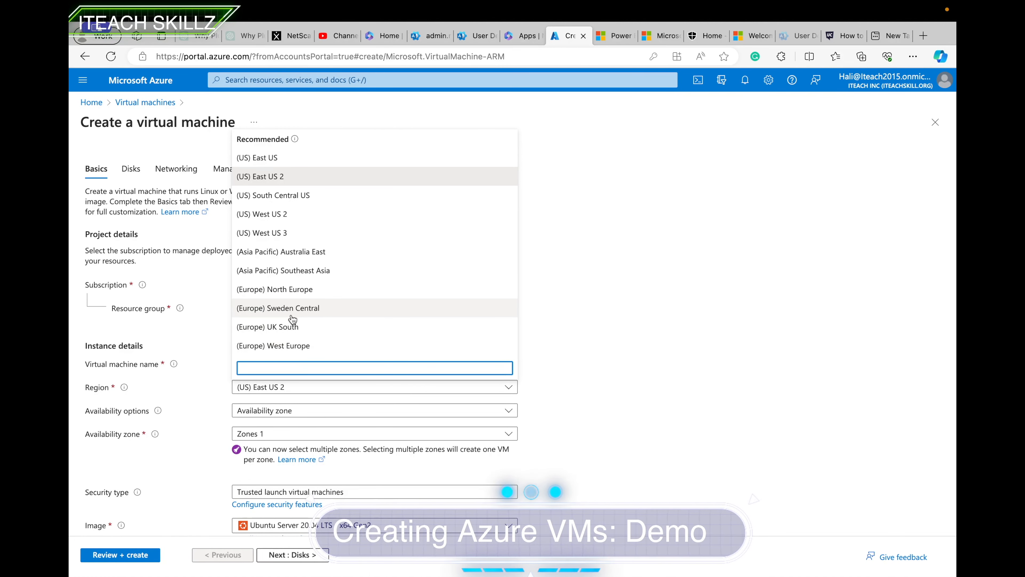
scroll(292, 320, "down", 5)
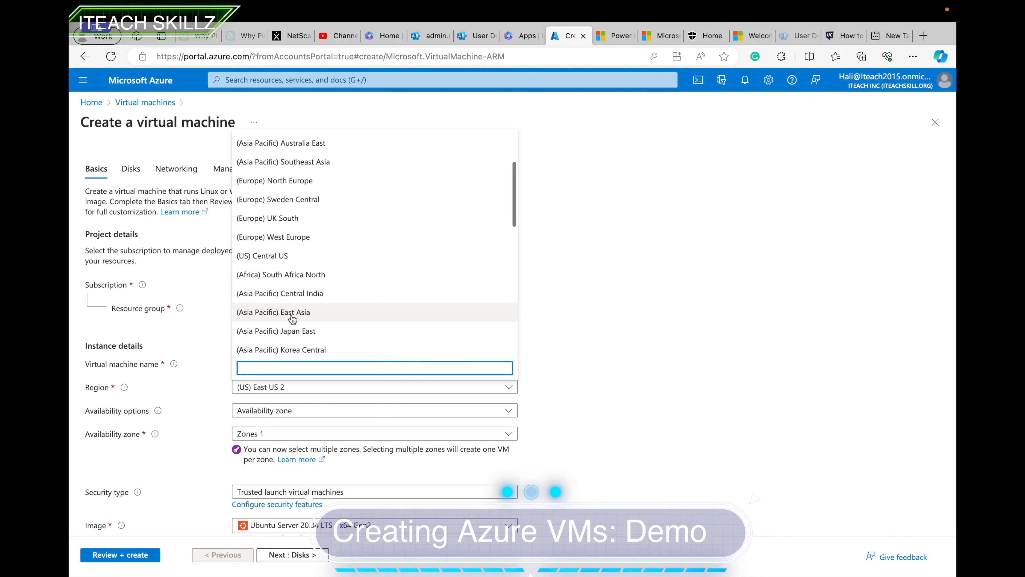
scroll(335, 319, "up", 3)
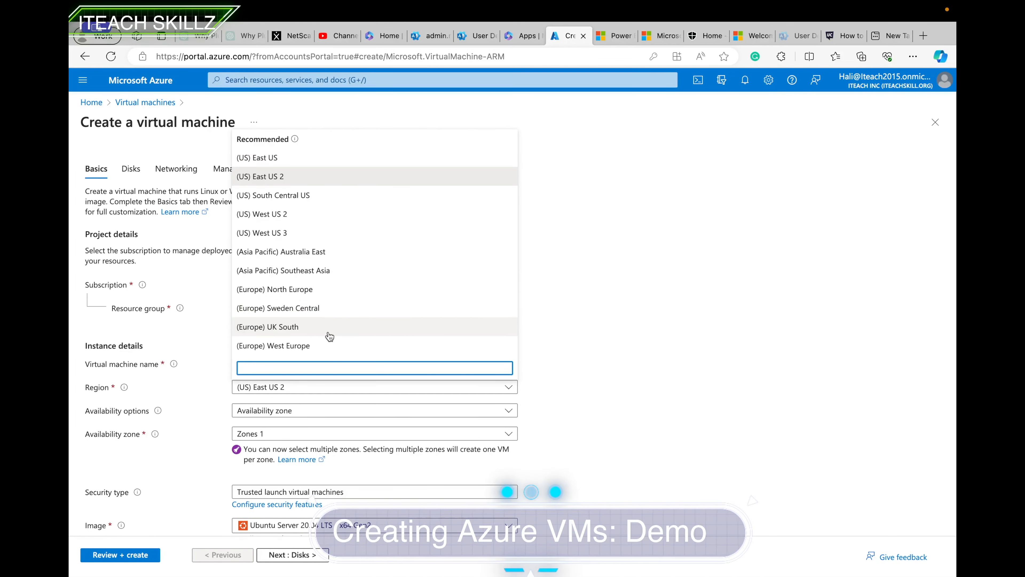
left_click(588, 343)
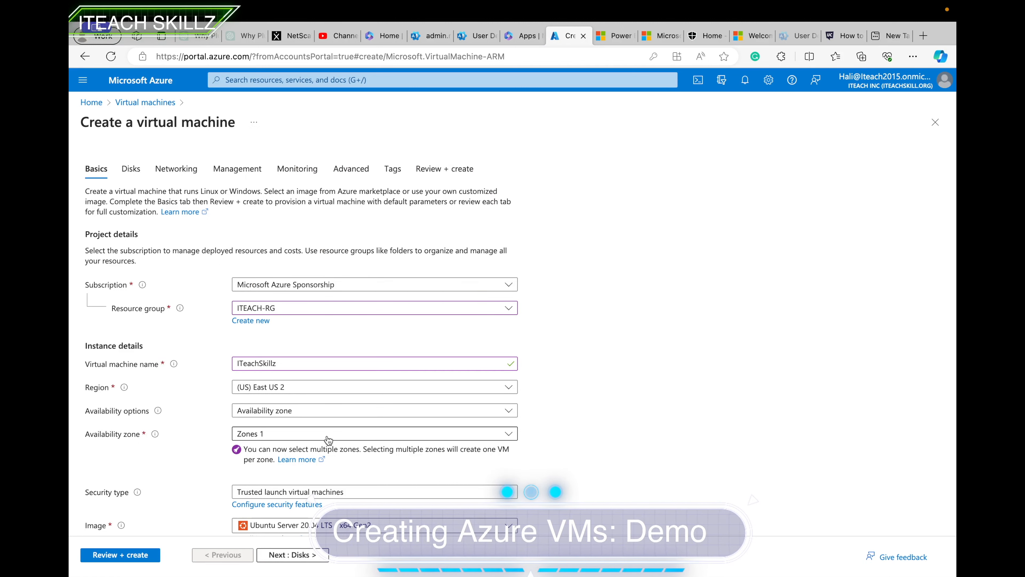
left_click(289, 415)
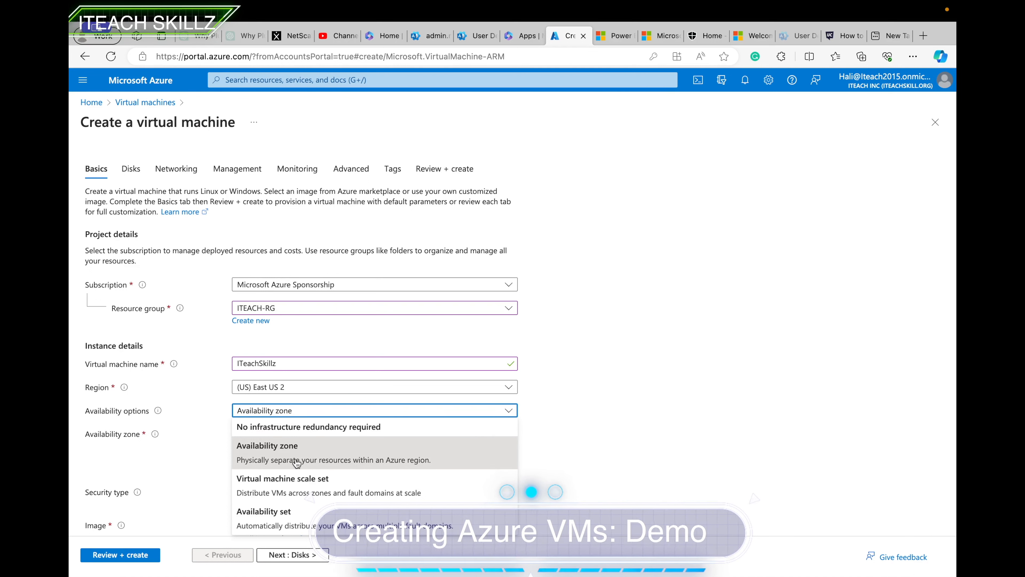
left_click(595, 390)
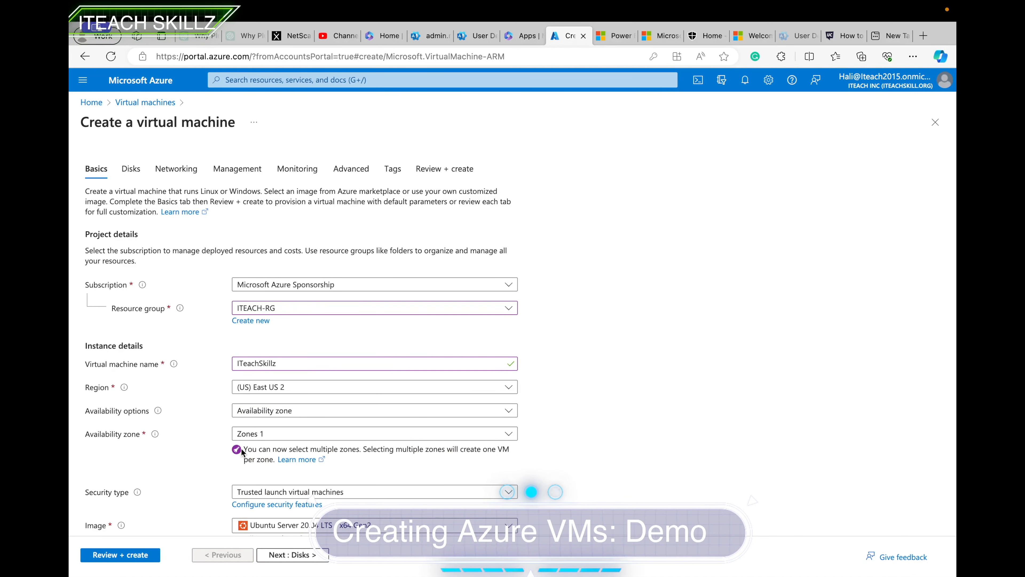
left_click(268, 434)
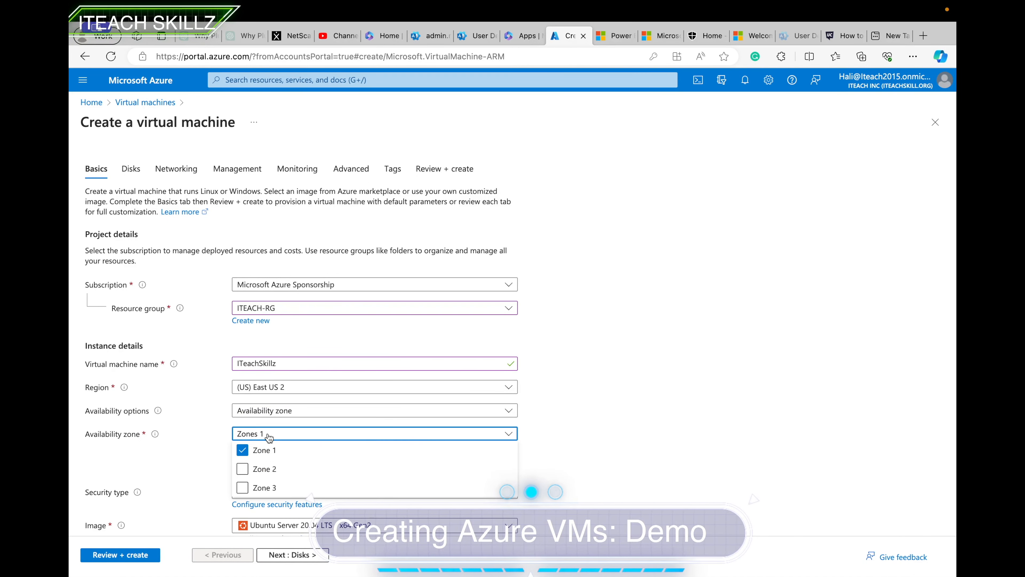
left_click(275, 411)
left_click(279, 428)
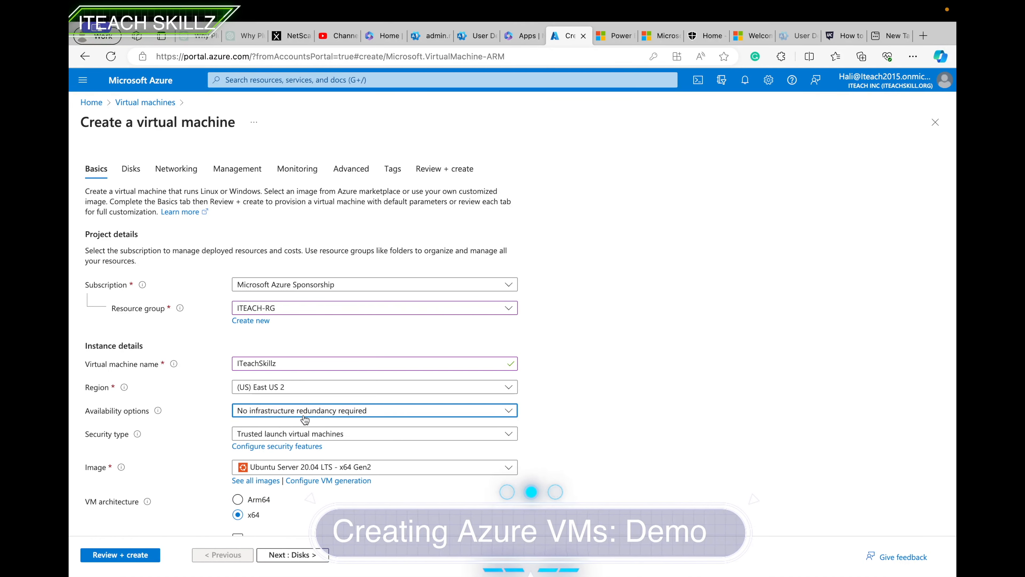
Keep Trusted launch security and choose the Windows 11 Pro, version 21H2 - x64 Gen2 image.
scroll(293, 414, "down", 2)
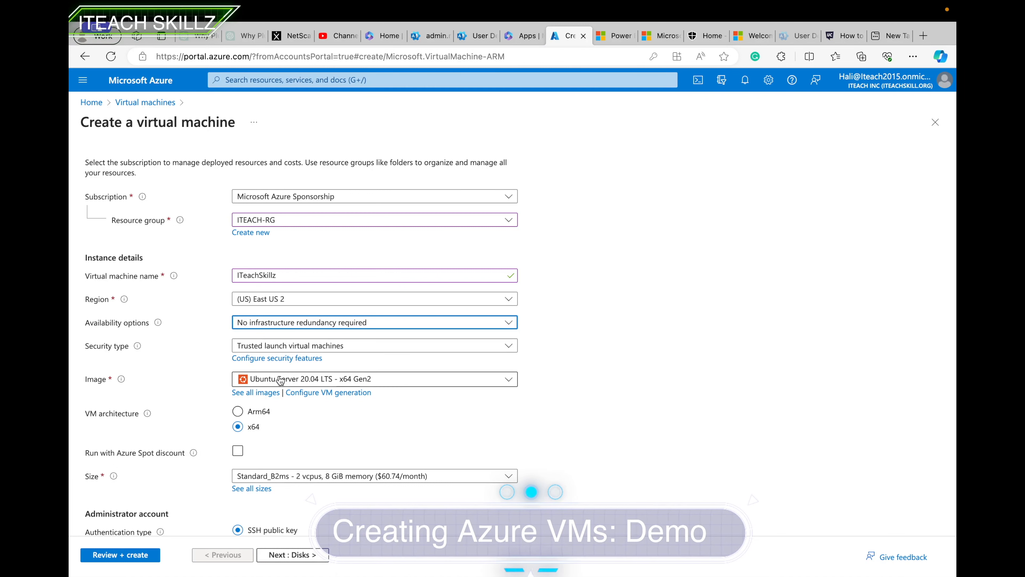
left_click(363, 346)
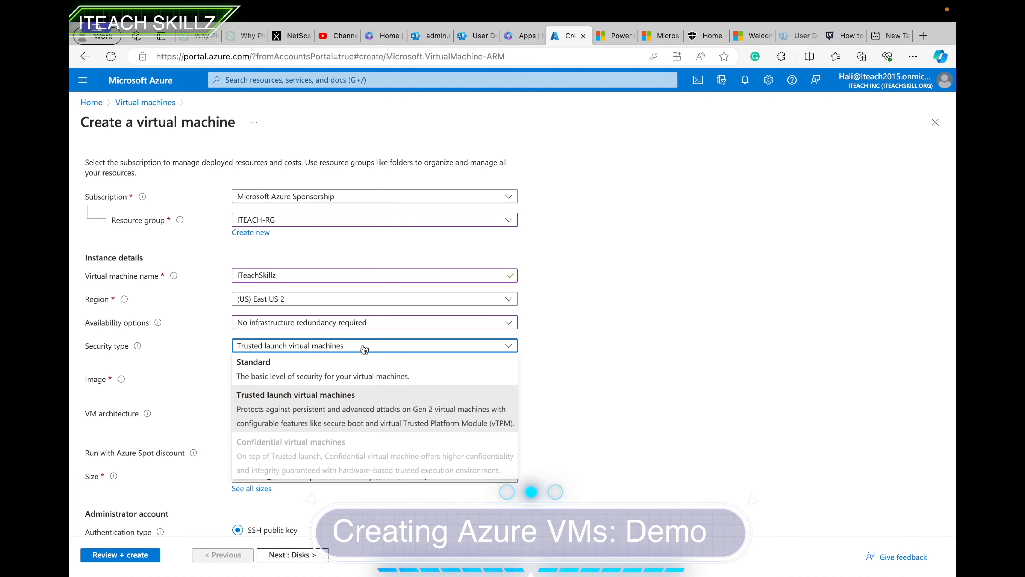
left_click(363, 346)
left_click(311, 379)
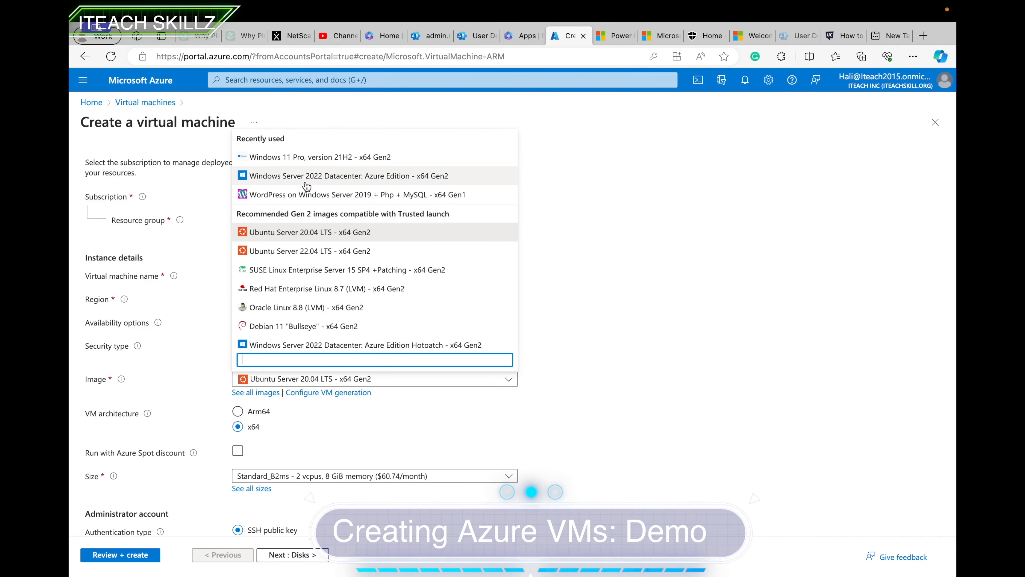
scroll(300, 226, "down", 1)
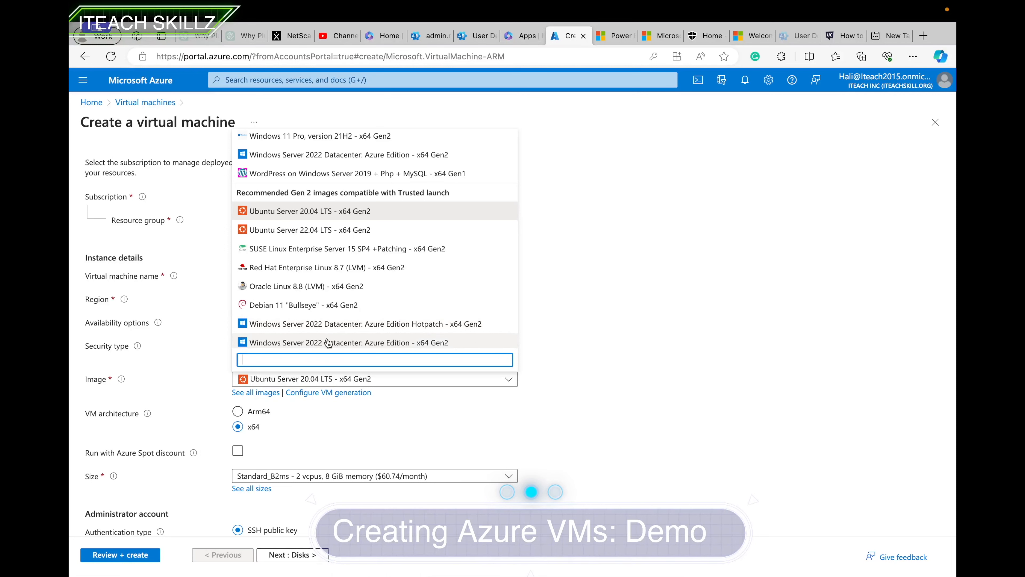
scroll(323, 307, "down", 3)
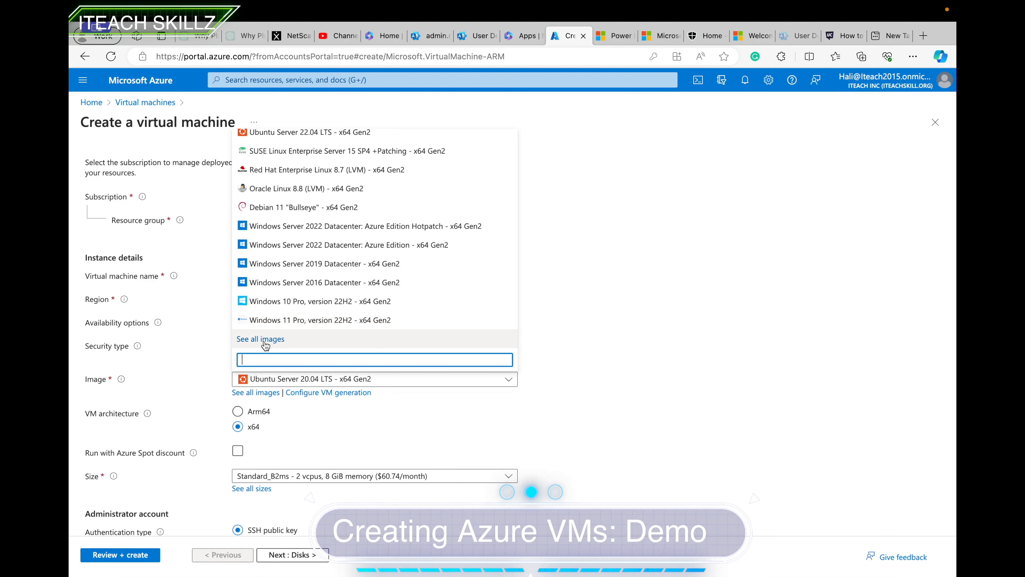
scroll(309, 287, "up", 2)
scroll(313, 220, "up", 3)
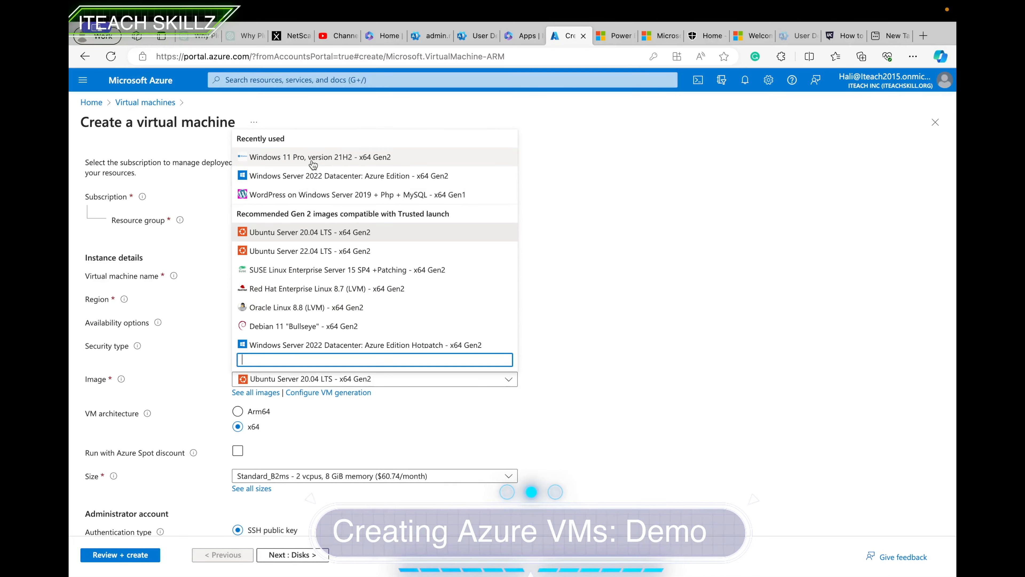
left_click(313, 157)
scroll(349, 431, "down", 1)
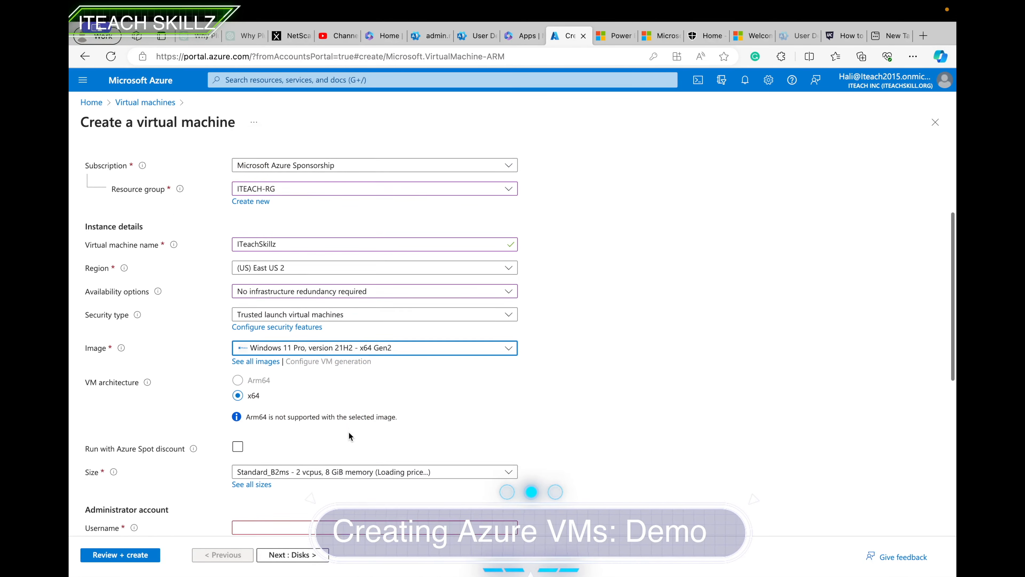
Open the Size list showing suggested sizes, with Standard_B2ms (2 vcpus, 8 GiB) selected.
scroll(348, 431, "down", 1)
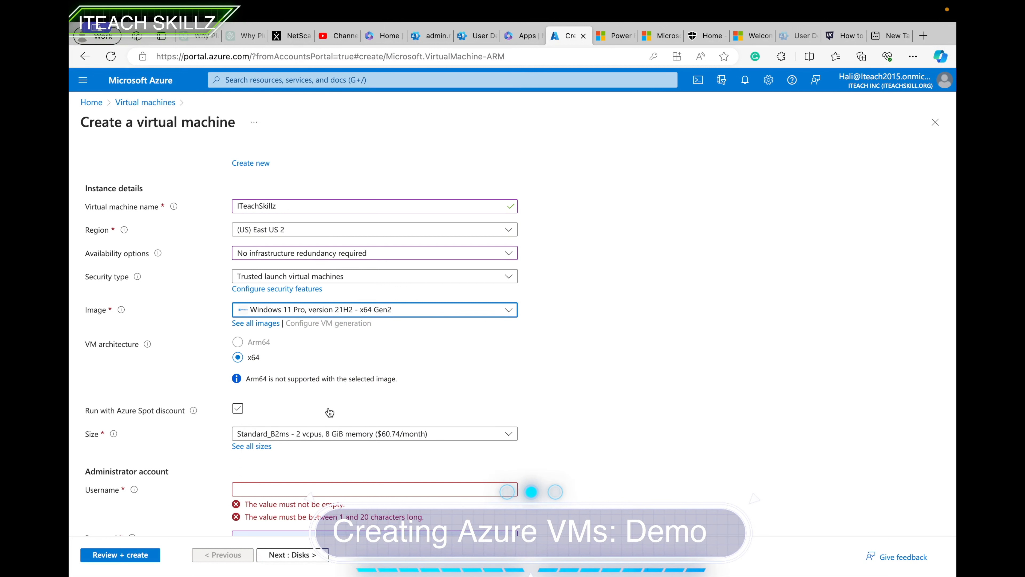
left_click(293, 209)
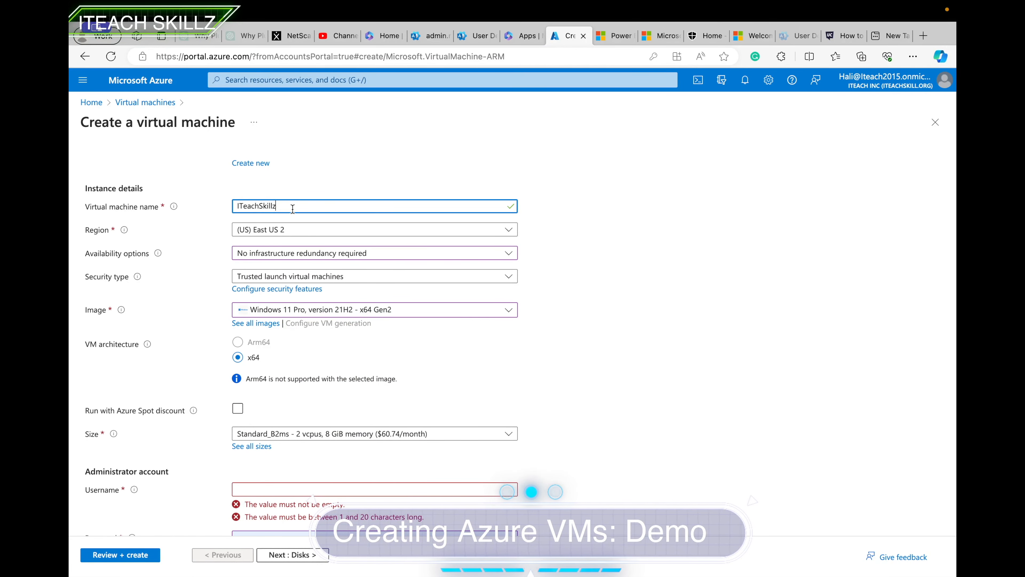
scroll(255, 391, "down", 1)
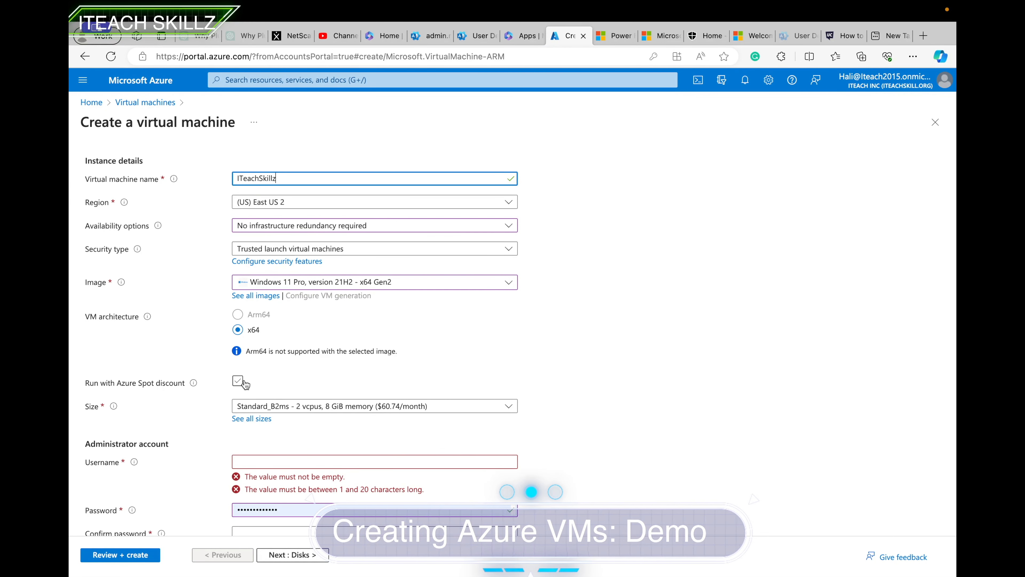
scroll(238, 388, "down", 1)
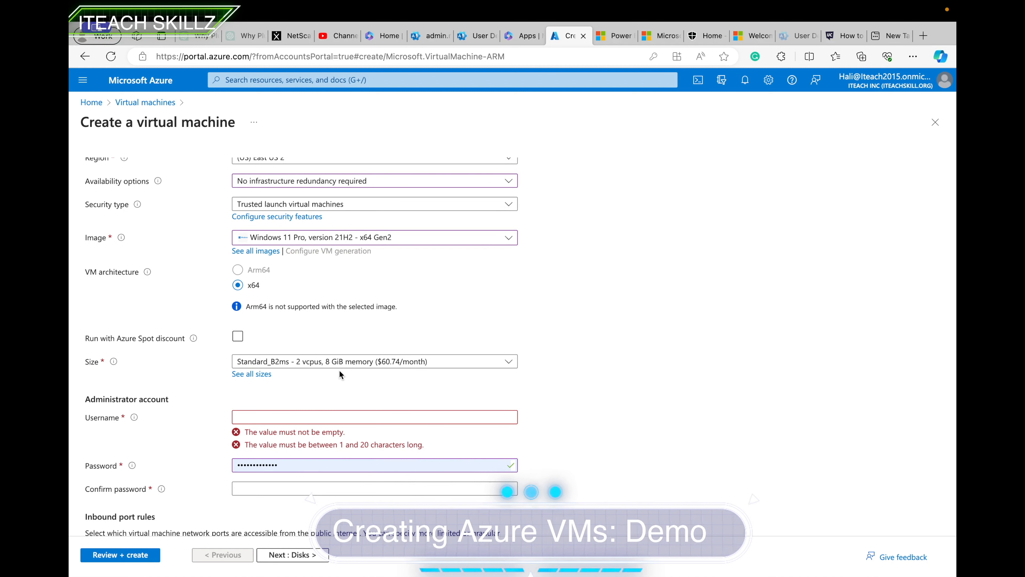
left_click(508, 365)
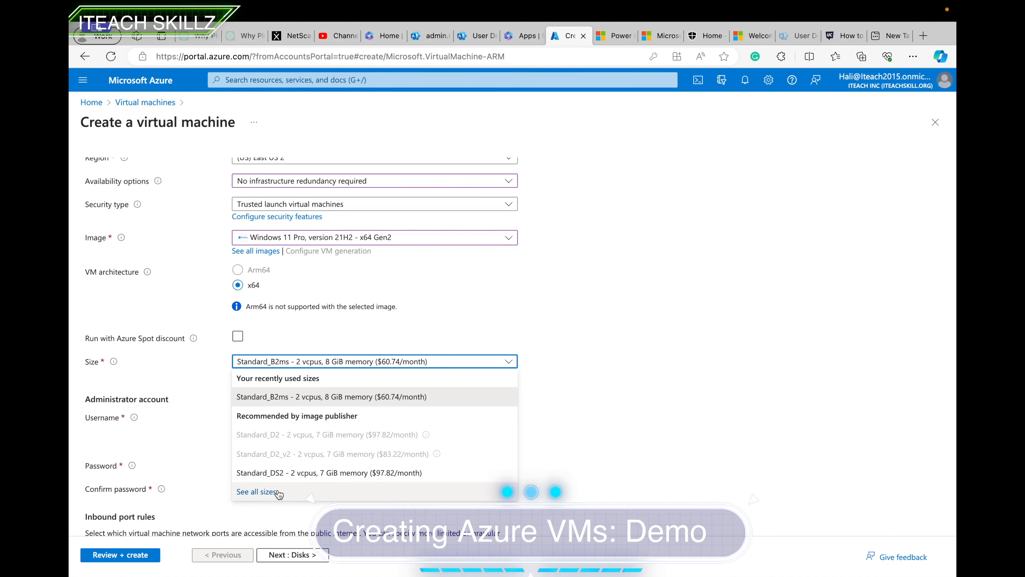
left_click(258, 492)
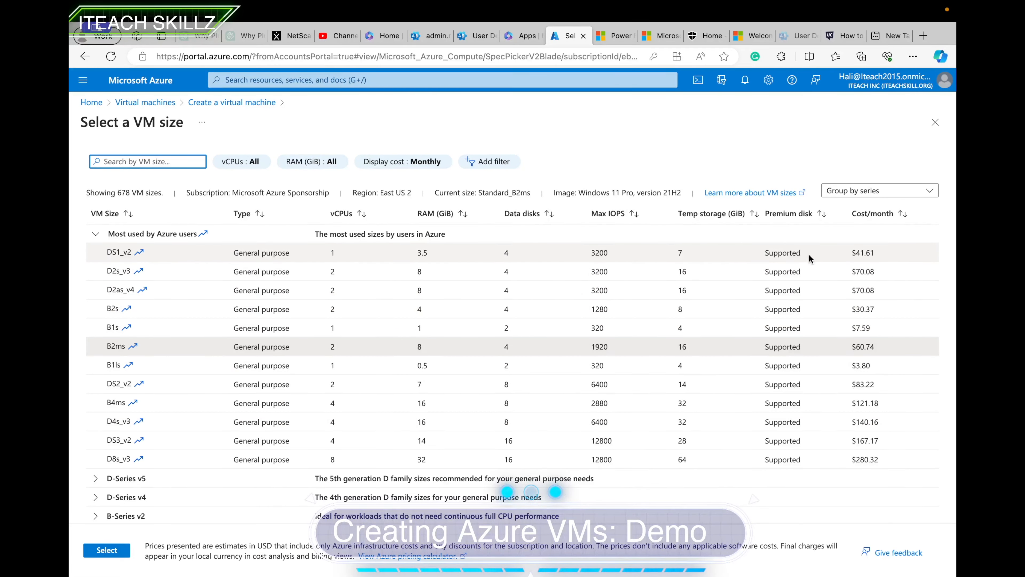
scroll(637, 426, "down", 10)
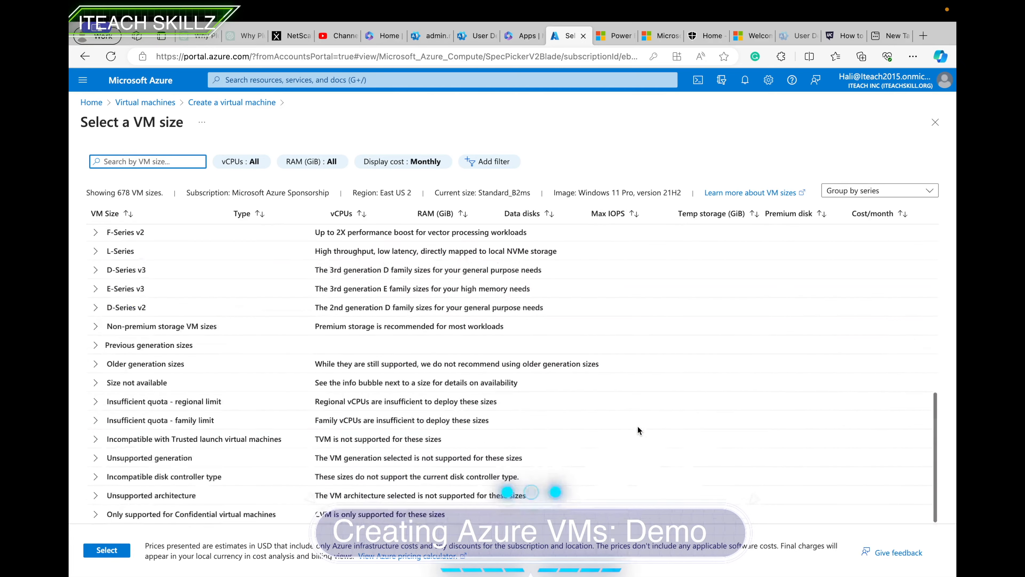
left_click(94, 289)
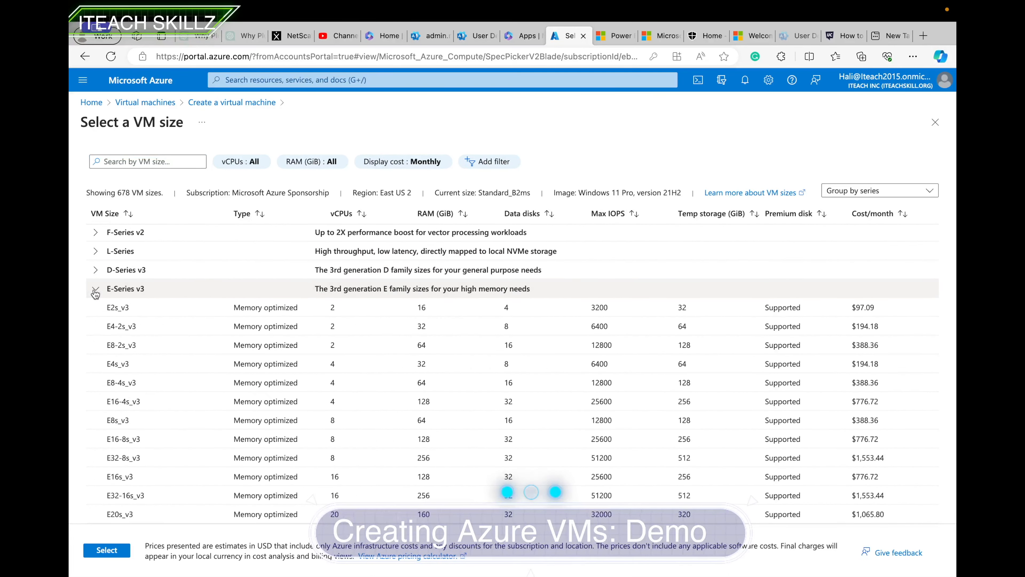
scroll(705, 423, "down", 4)
scroll(704, 419, "down", 2)
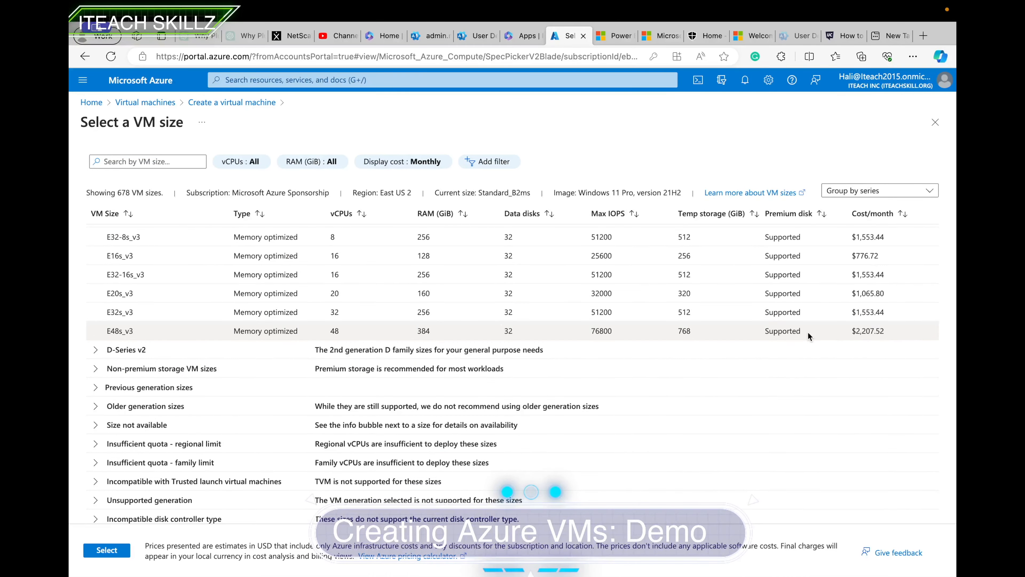
scroll(255, 269, "up", 5)
scroll(255, 269, "up", 10)
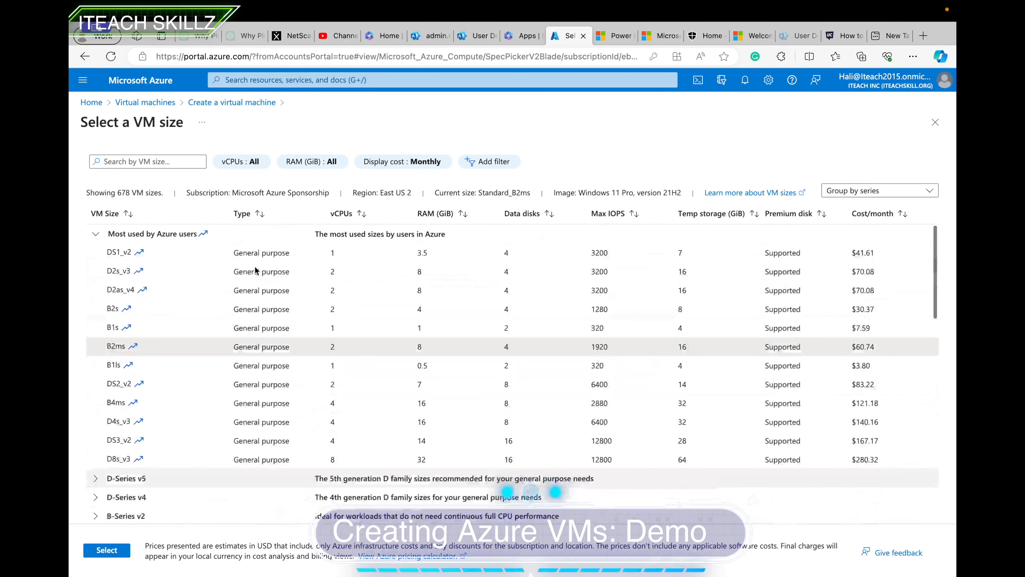
left_click(934, 125)
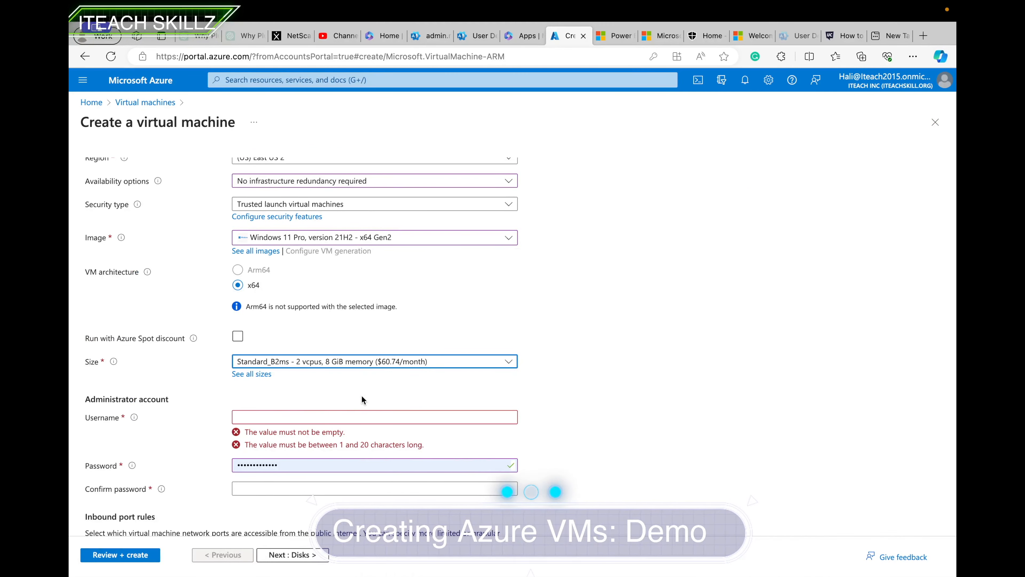
Enter the administrator username and password.
left_click(364, 417)
type("IteachSki")
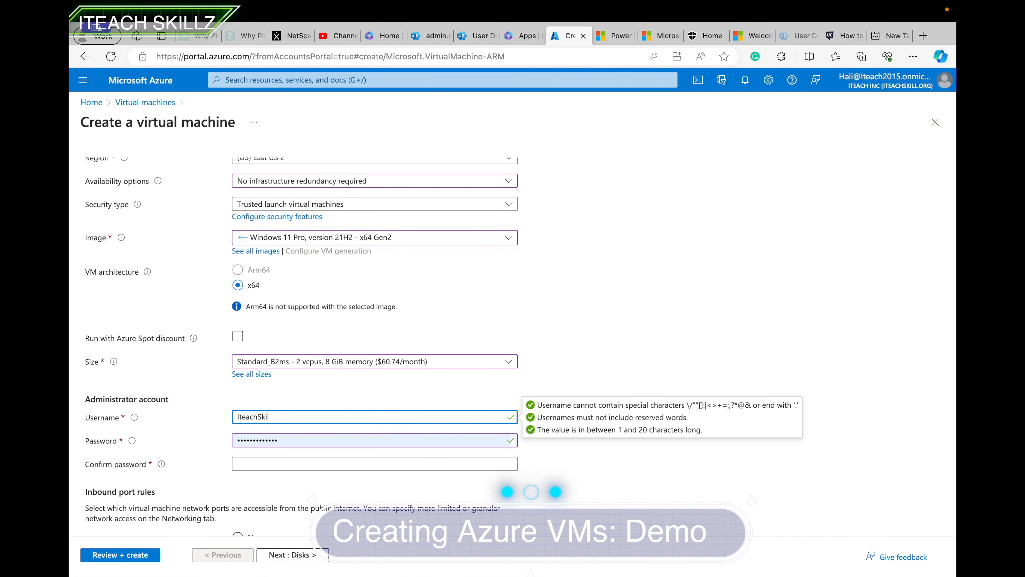
type("llz")
left_click(286, 443)
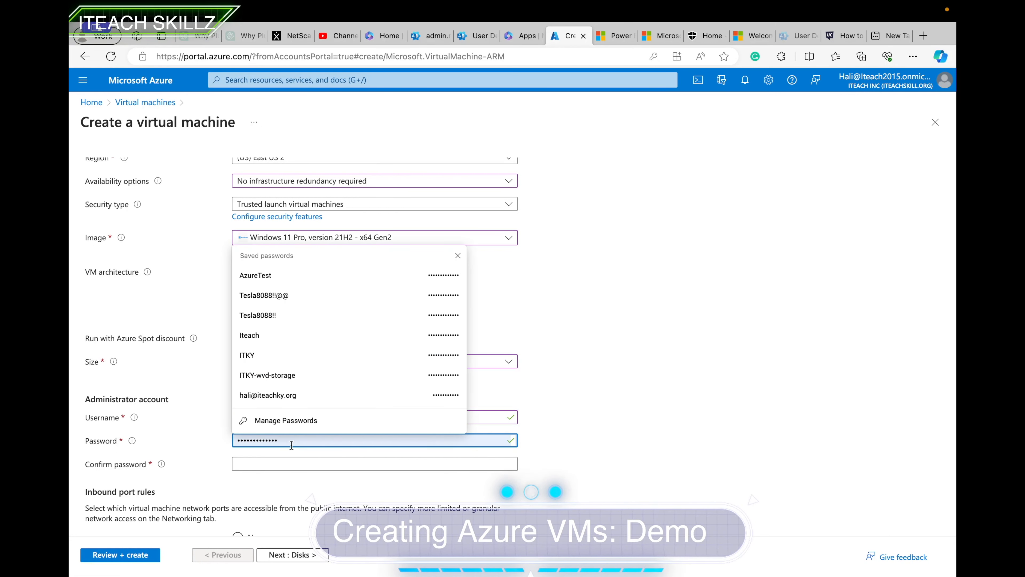
Confirm Windows 10/11 multi-tenant licence eligibility and continue to Disks.
scroll(583, 444, "down", 4)
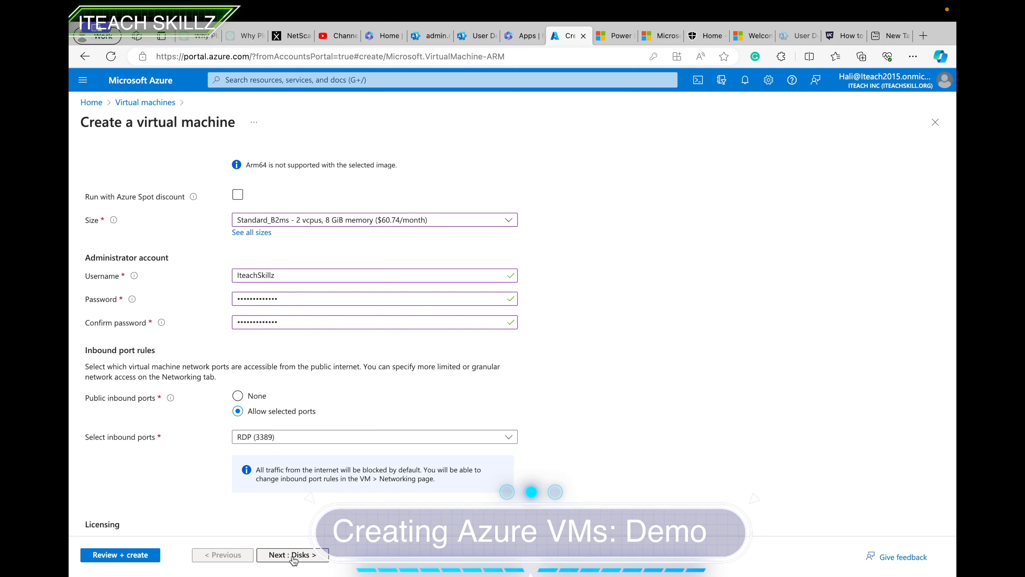
scroll(293, 525, "down", 2)
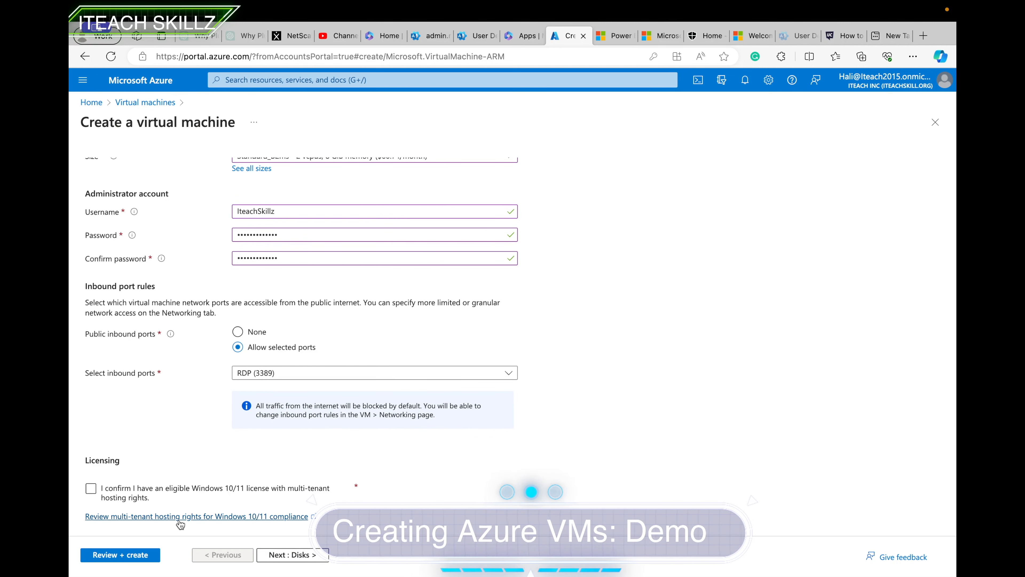
left_click(138, 500)
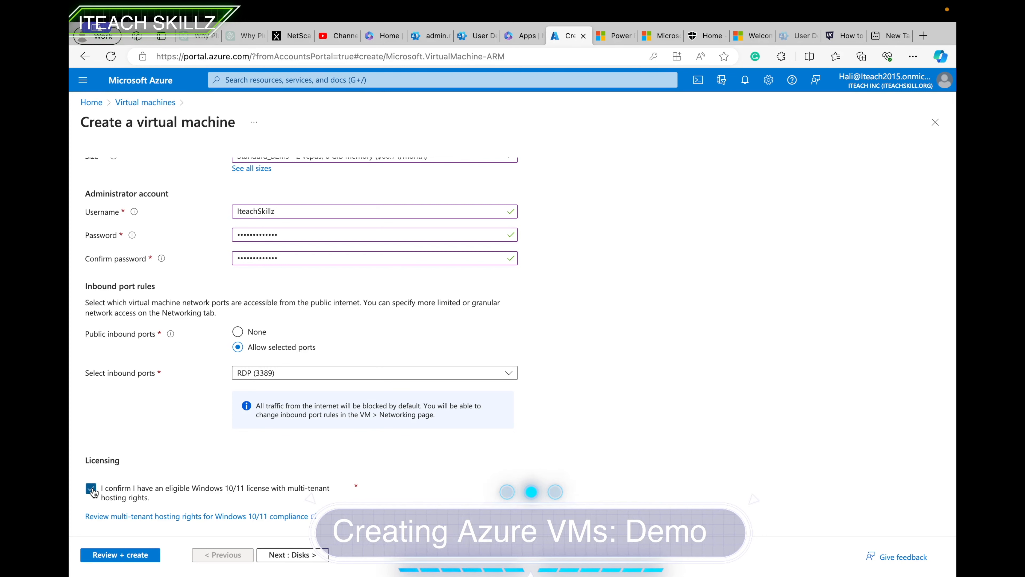
left_click(291, 554)
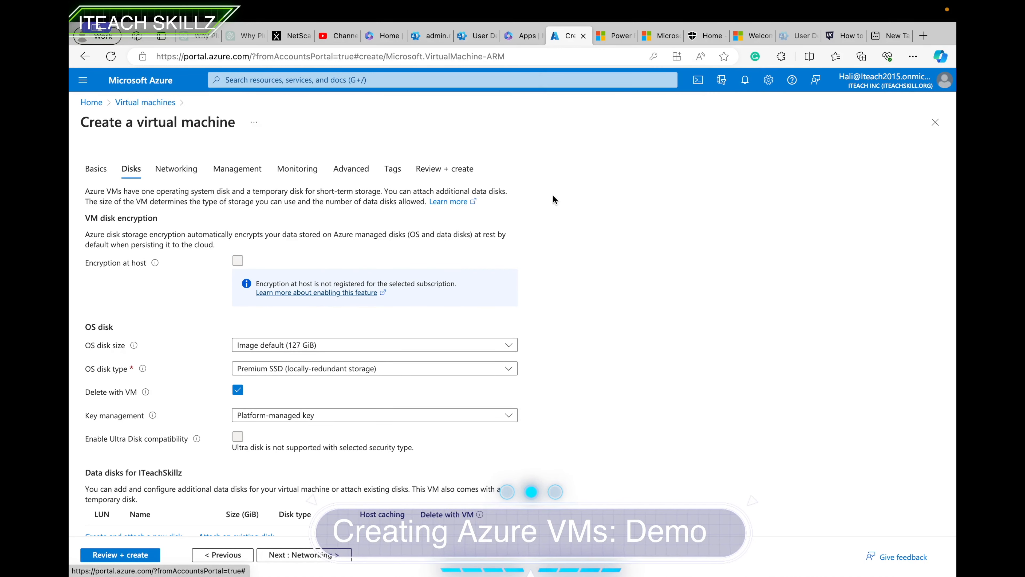
Keep the 127 GiB Premium SSD OS disk, set it to delete with the VM, then go to Networking.
scroll(357, 389, "down", 1)
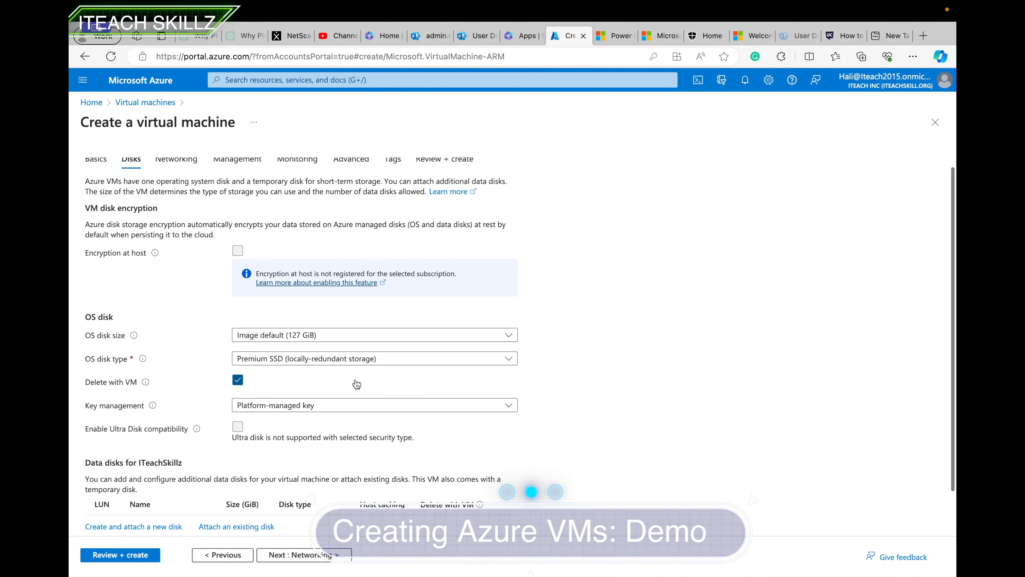
left_click(344, 340)
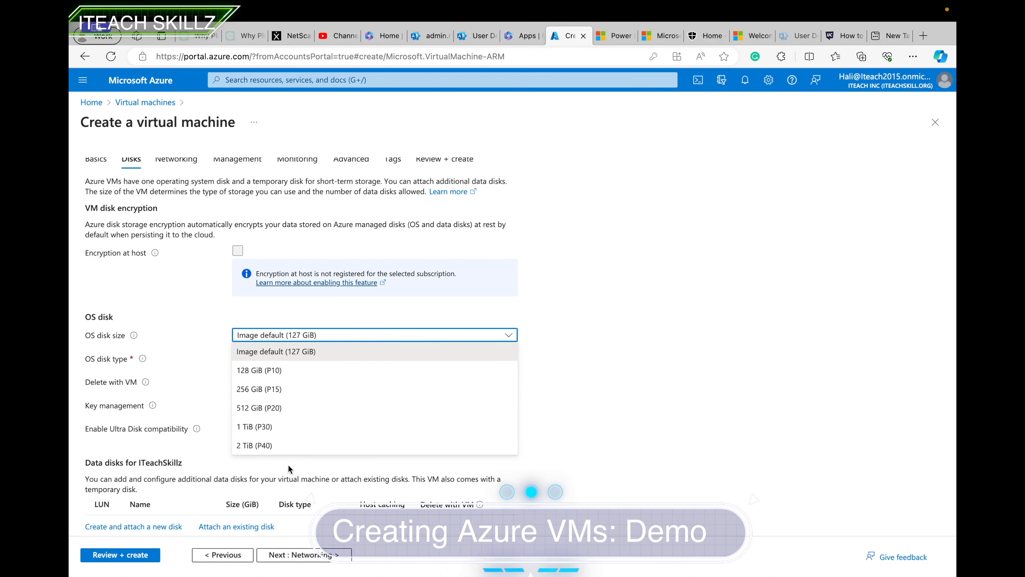
left_click(561, 373)
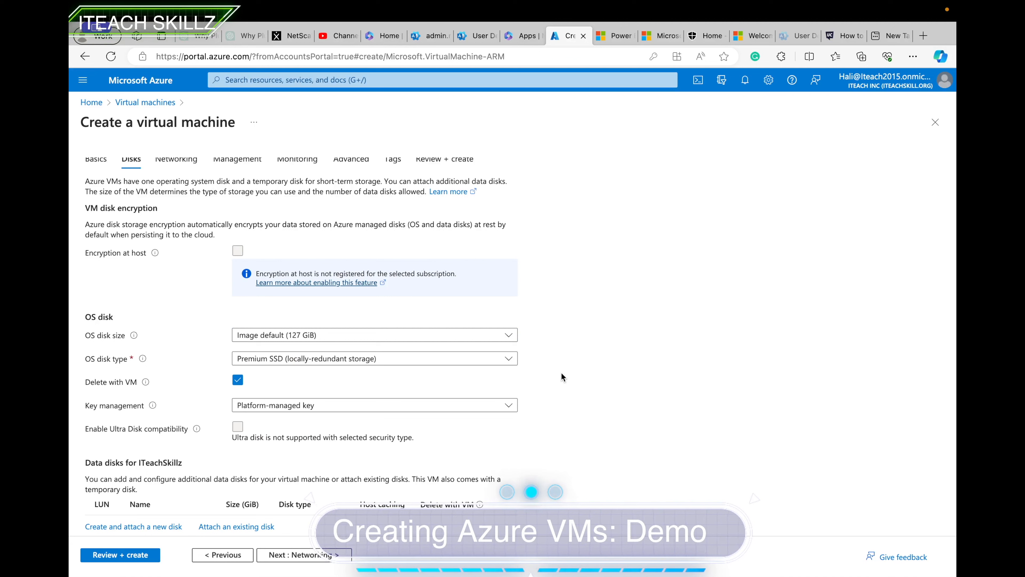
left_click(341, 361)
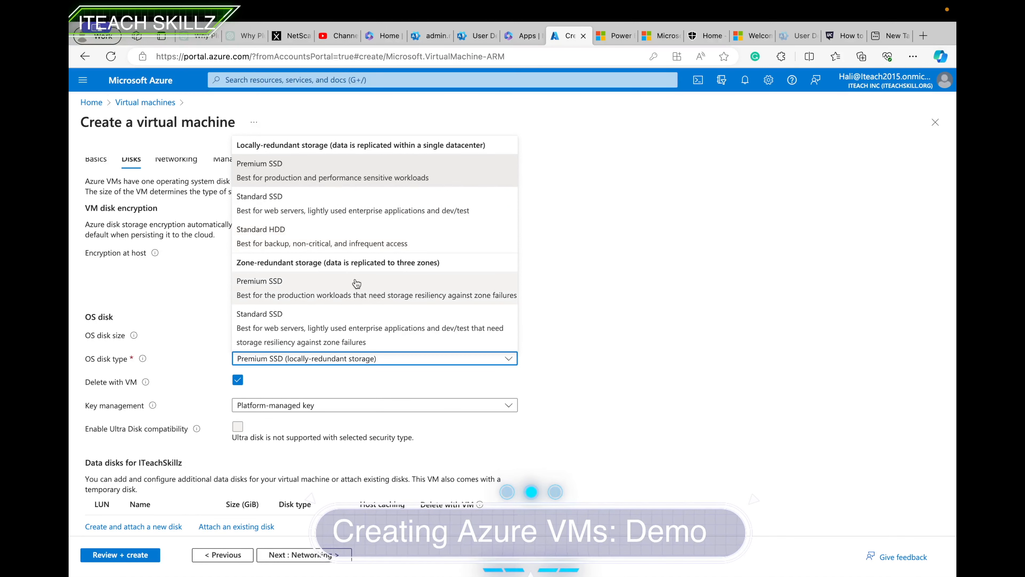
left_click(387, 381)
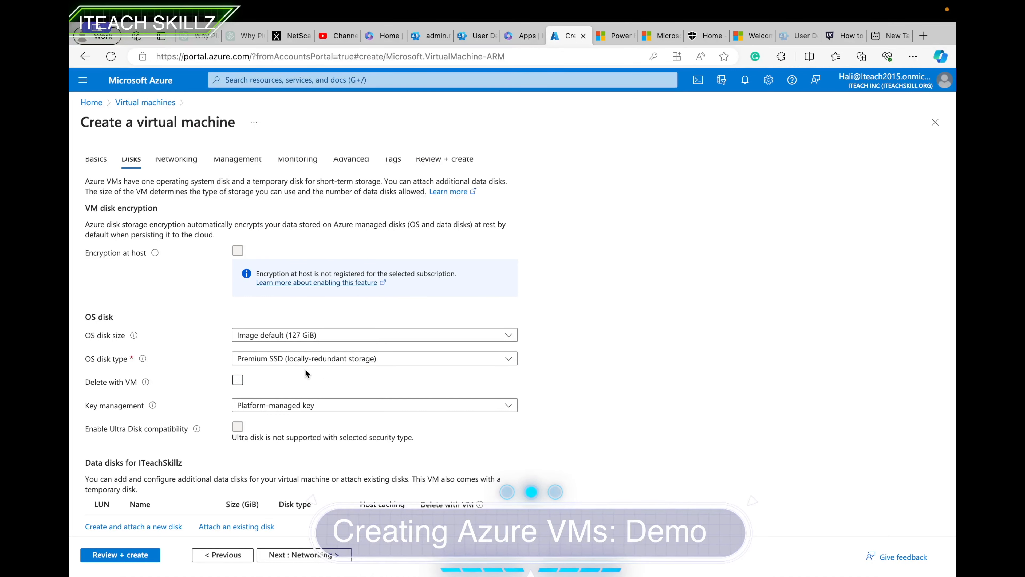
left_click(238, 380)
scroll(242, 444, "down", 1)
left_click(304, 554)
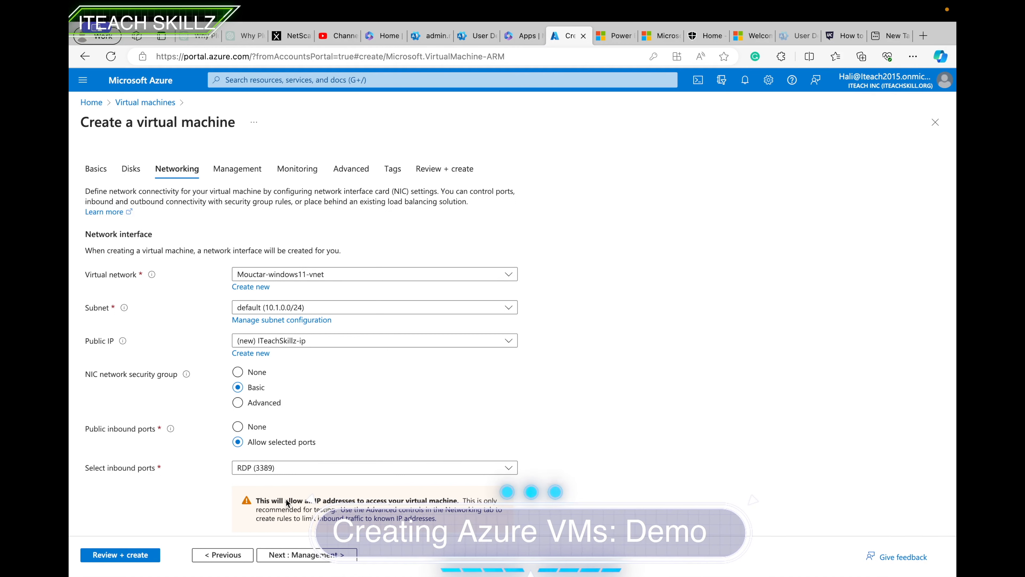
Keep the existing virtual network selection.
scroll(283, 497, "down", 1)
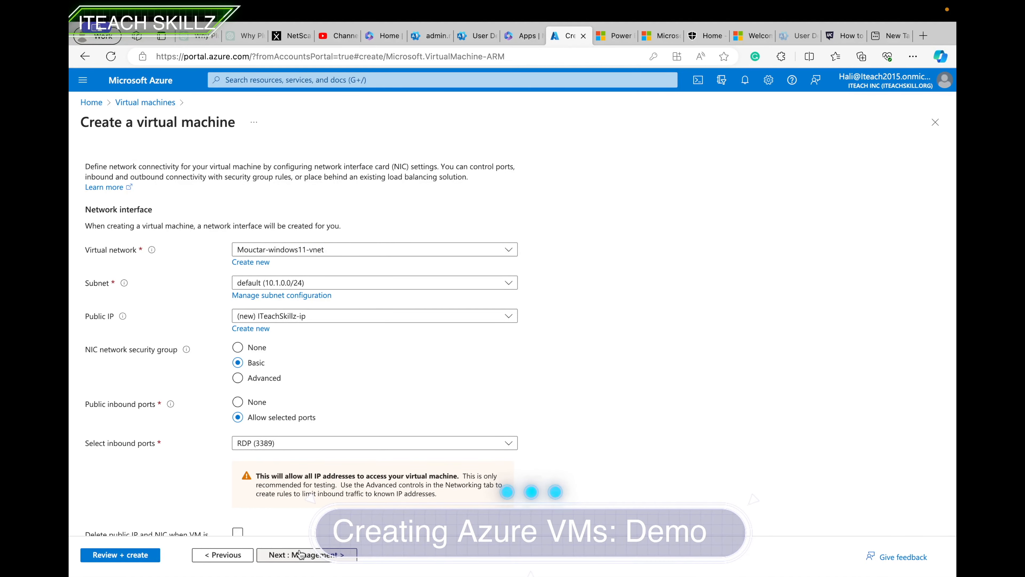
left_click(380, 251)
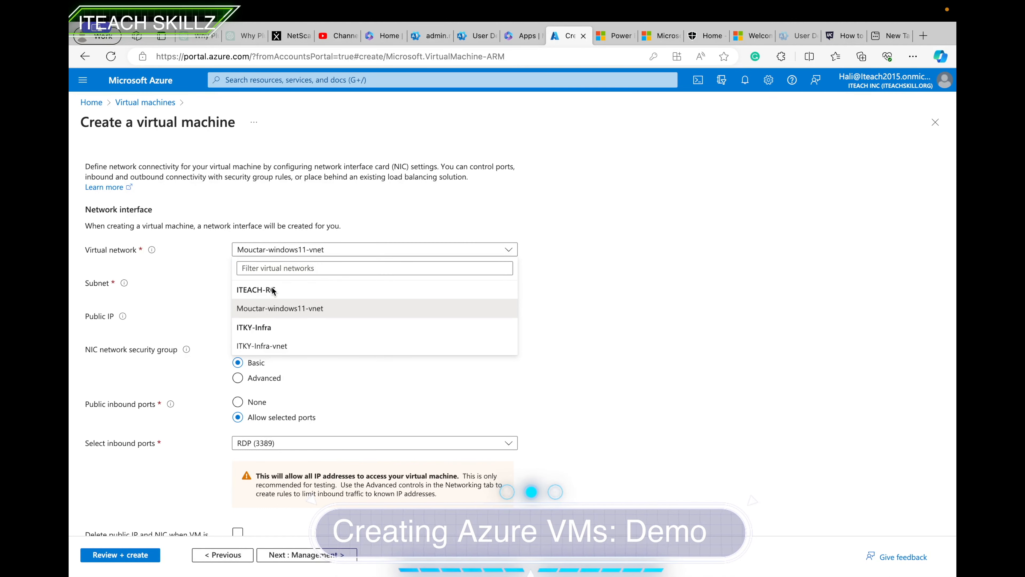
left_click(552, 230)
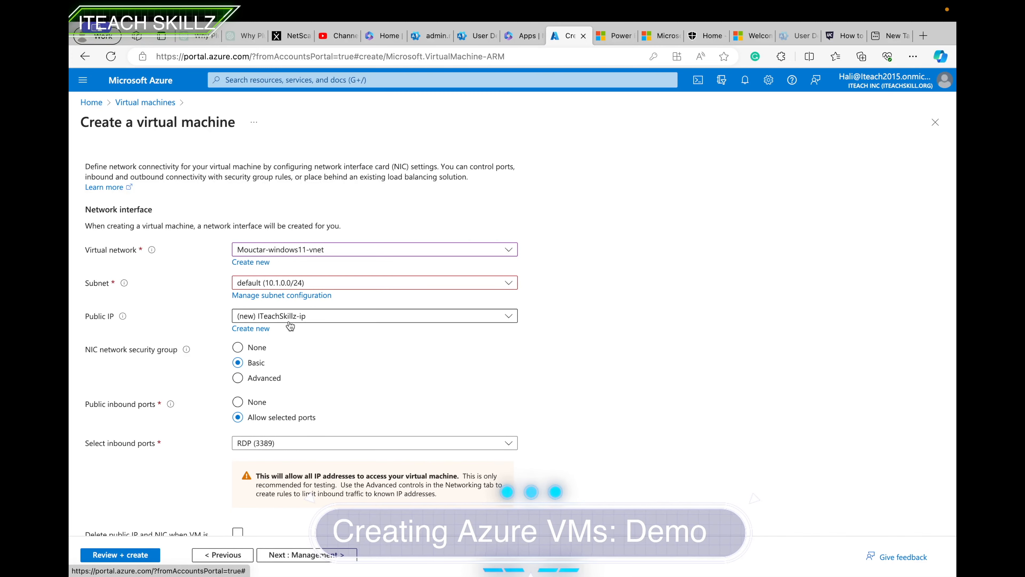
scroll(285, 501, "down", 5)
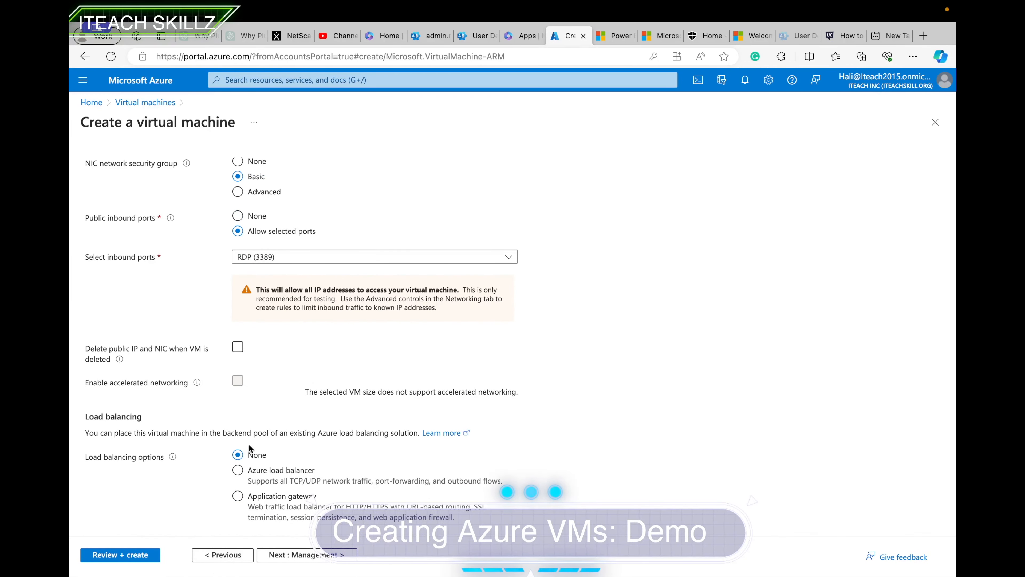
scroll(229, 366, "up", 4)
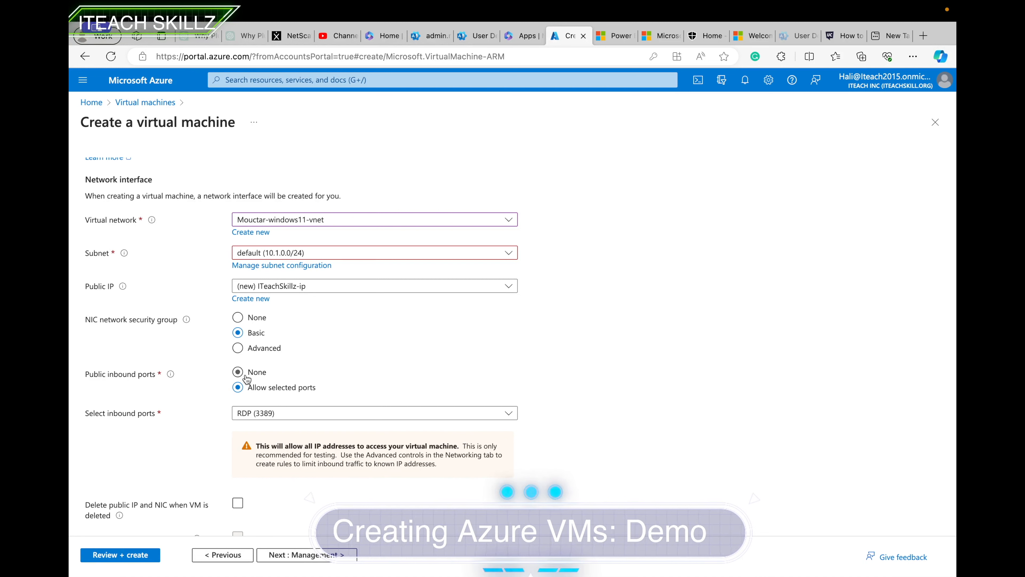
Allow only RDP (3389) as a public inbound port and continue to Management.
left_click(239, 374)
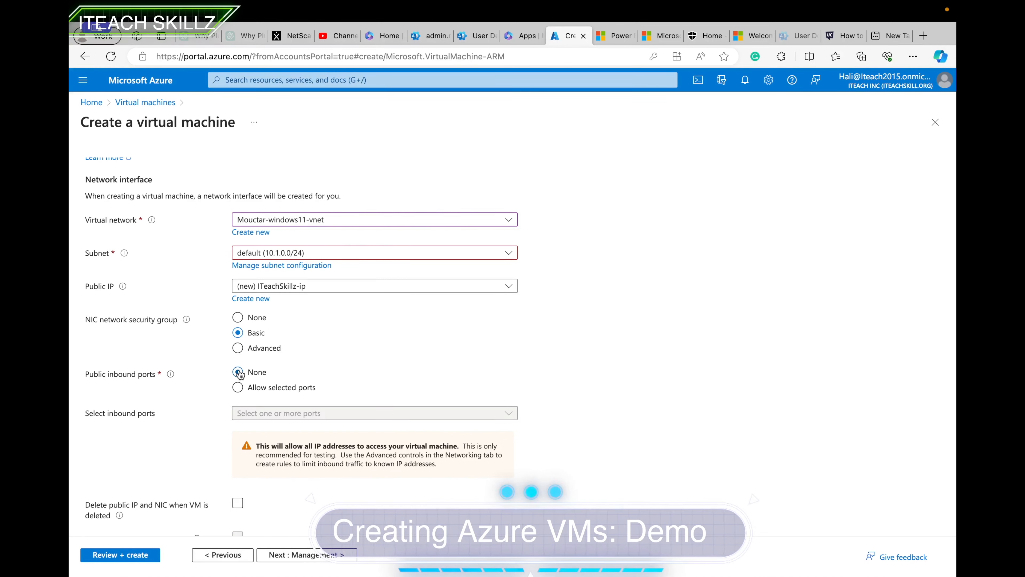
left_click(238, 387)
left_click(260, 414)
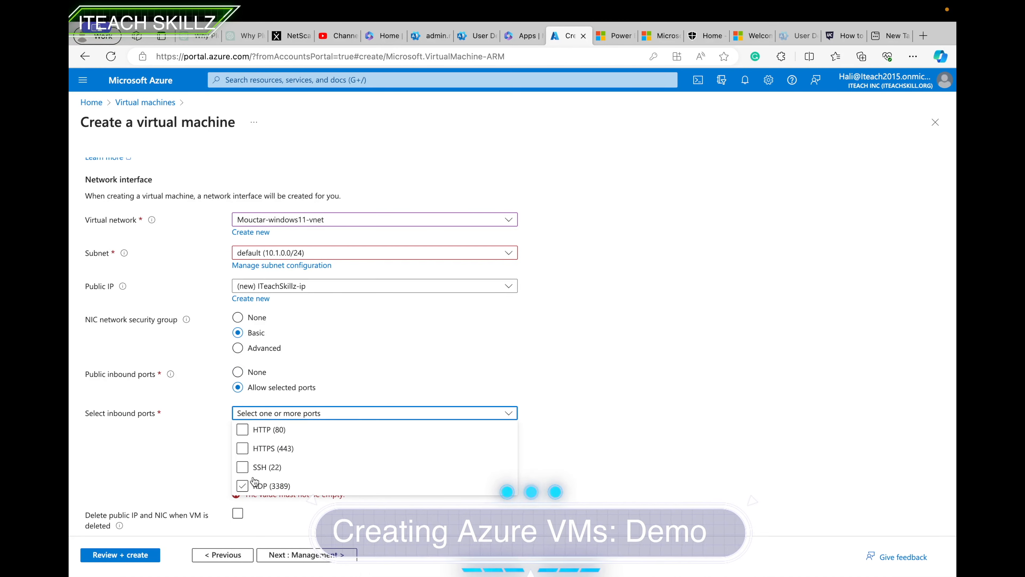
left_click(243, 487)
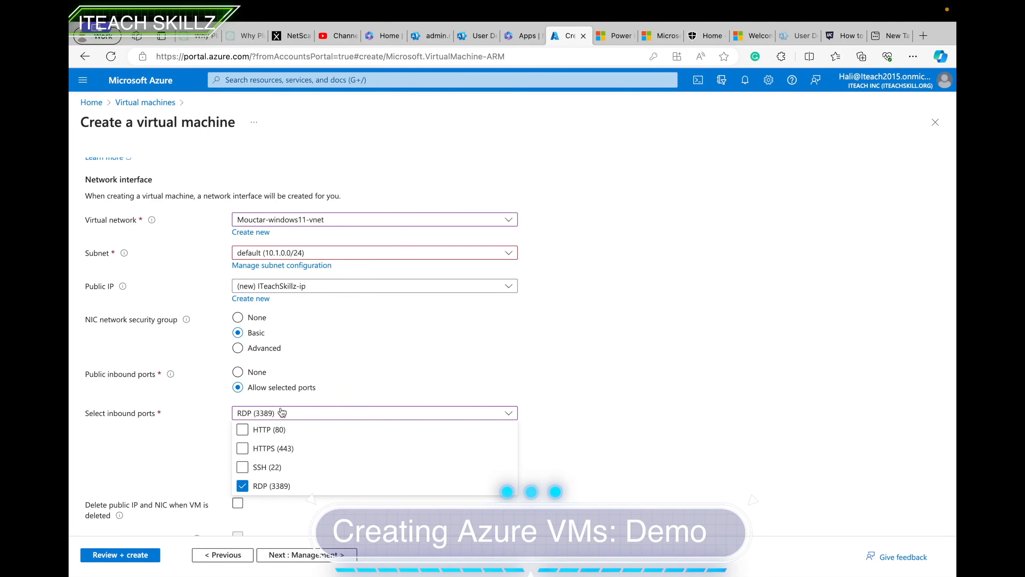
left_click(582, 381)
scroll(465, 415, "down", 1)
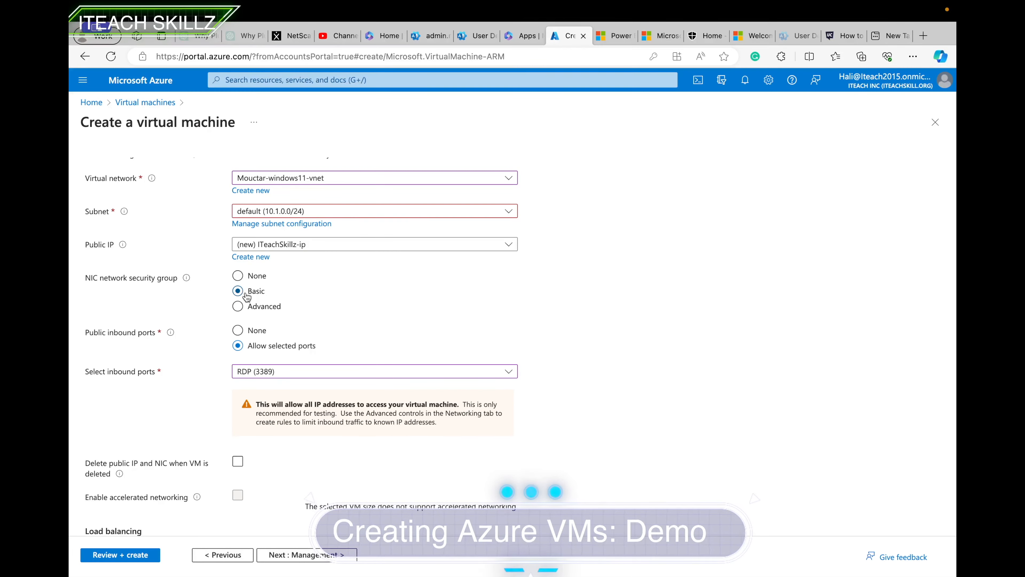
scroll(215, 376, "down", 3)
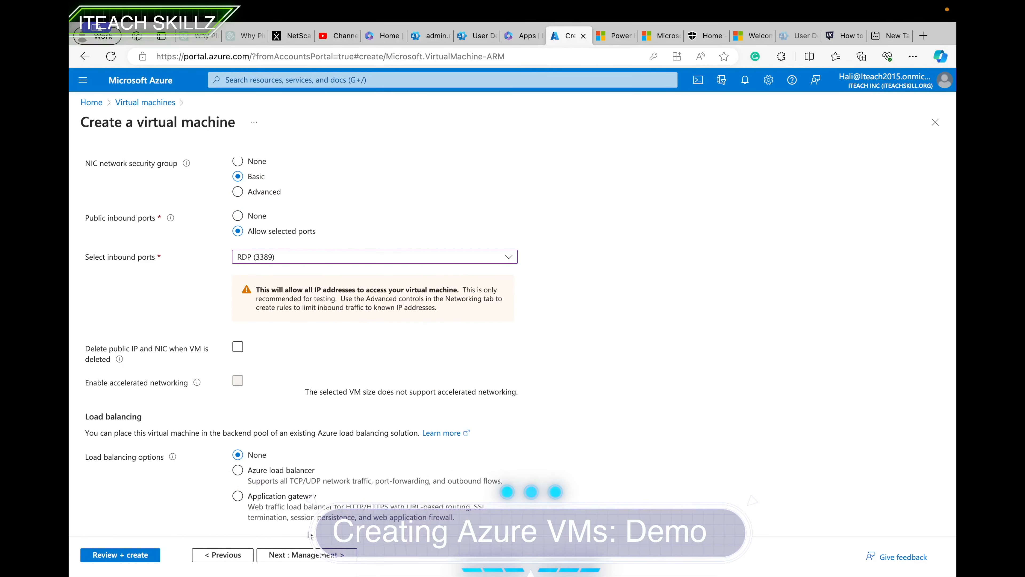
left_click(304, 555)
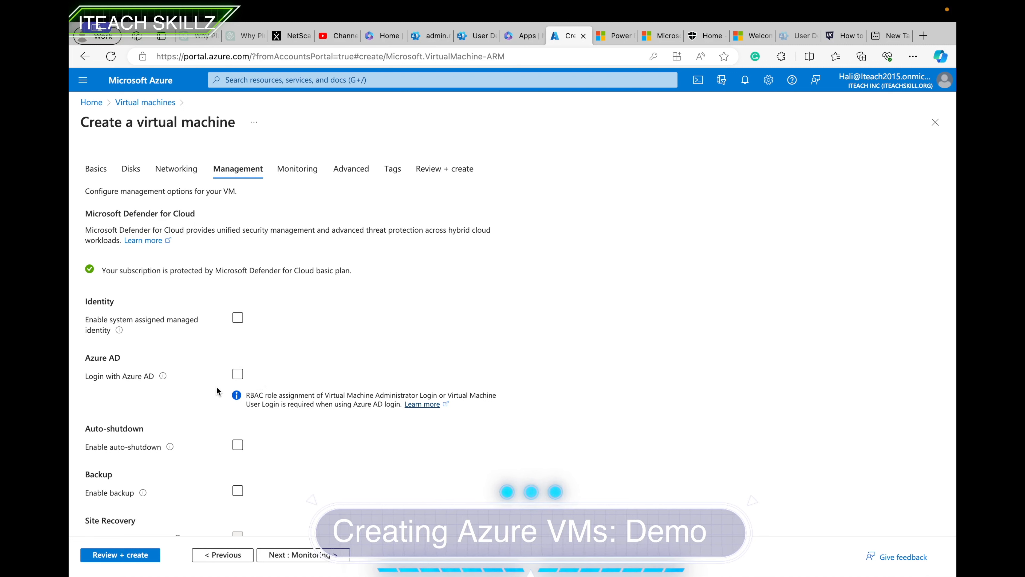
Enable auto-shutdown at 7:00:00 PM UTC with notification, then continue to Monitoring.
left_click(238, 445)
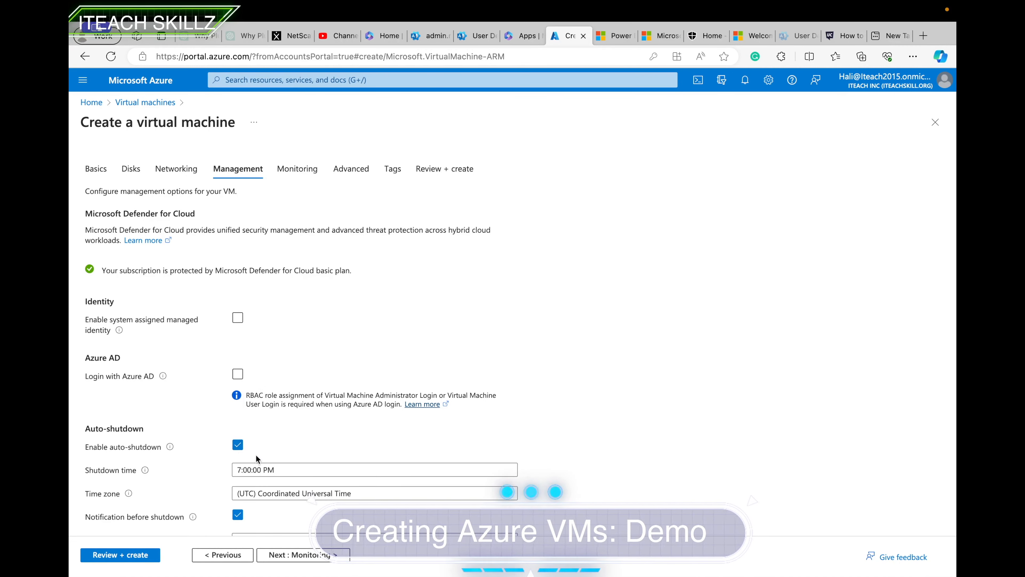
scroll(270, 474, "down", 3)
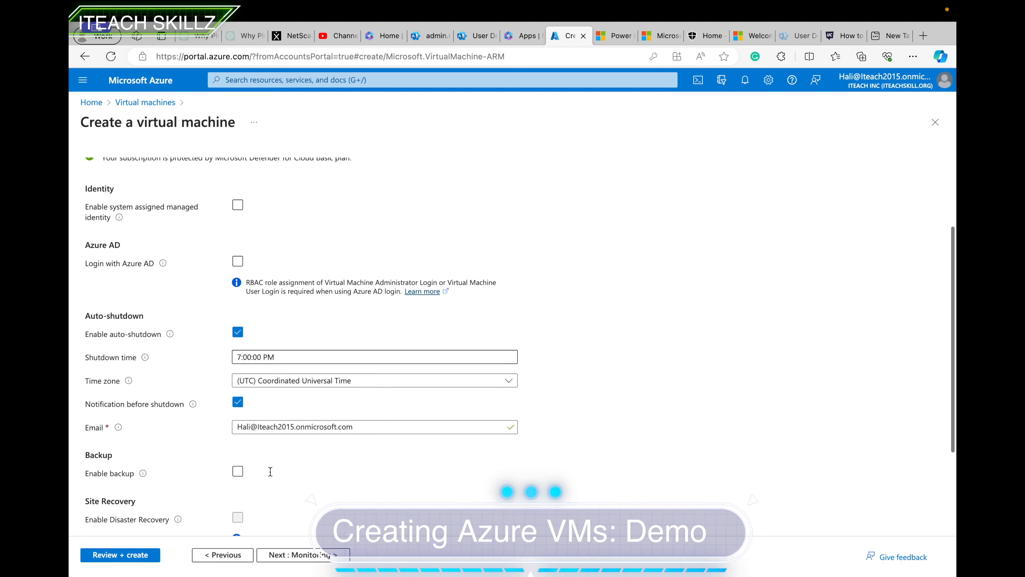
scroll(273, 441, "down", 3)
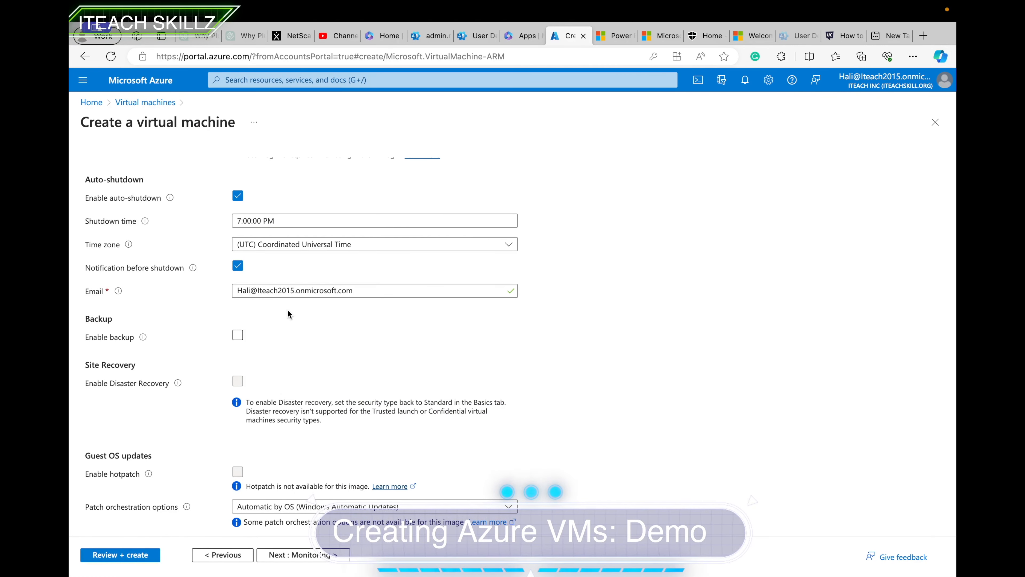
scroll(289, 319, "up", 1)
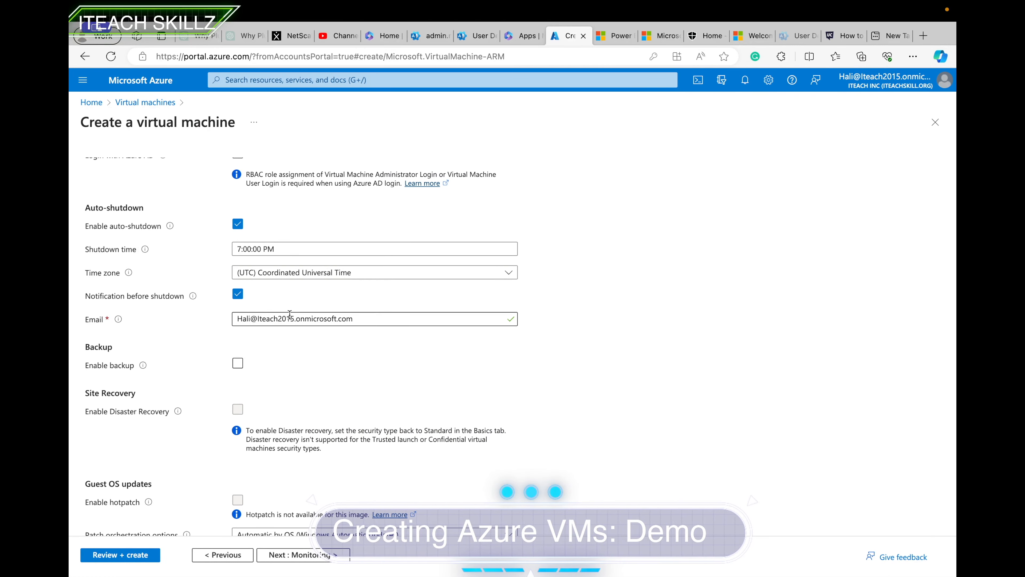
scroll(290, 314, "up", 5)
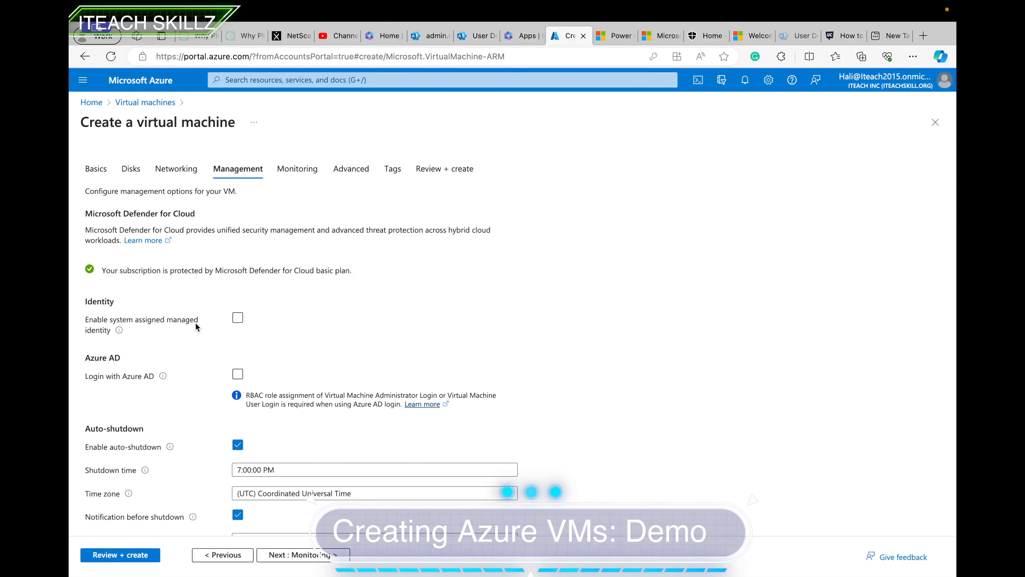
scroll(187, 364, "down", 6)
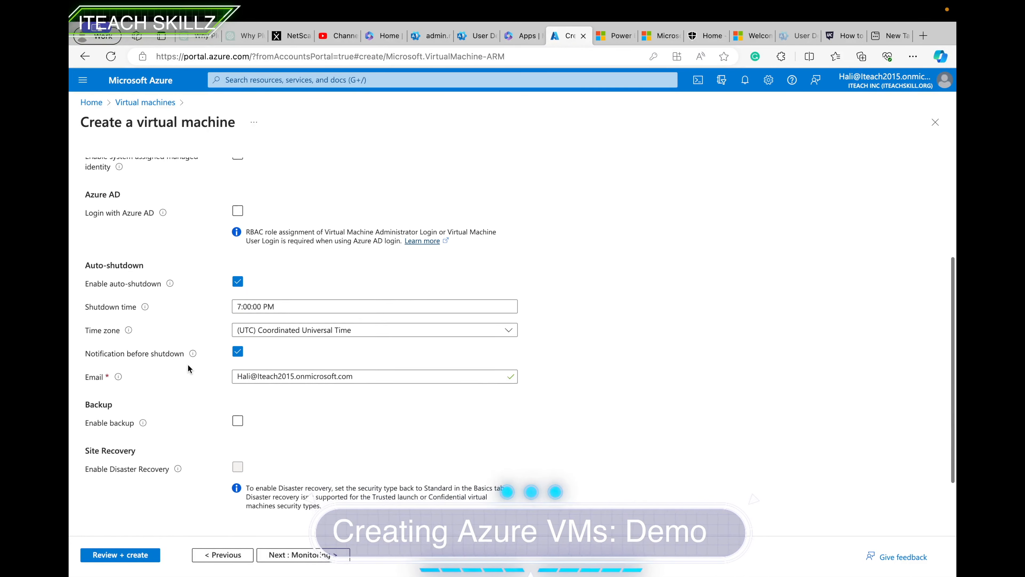
left_click(300, 555)
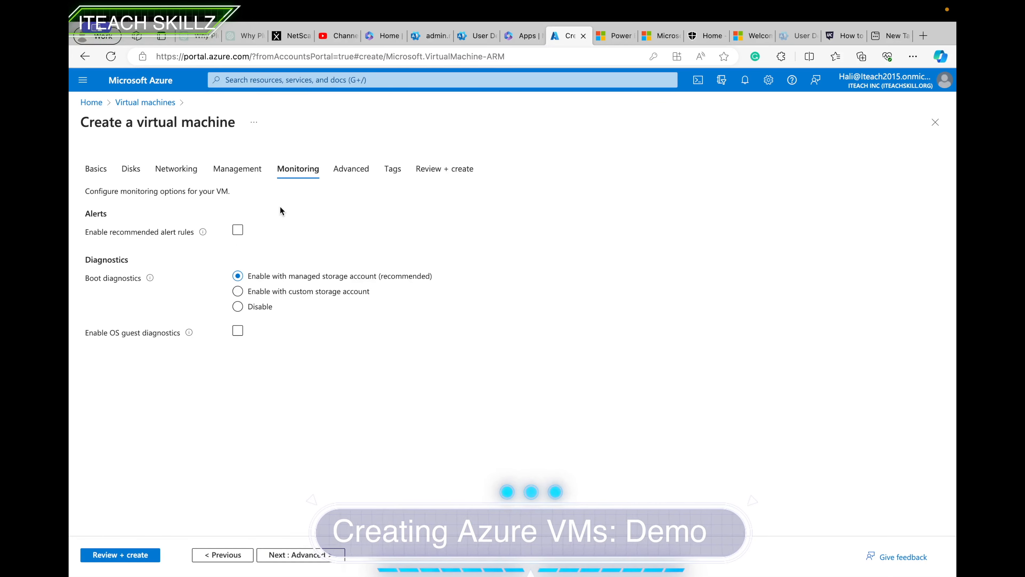
Skip through Advanced and Tags to the Review + create page.
left_click(299, 553)
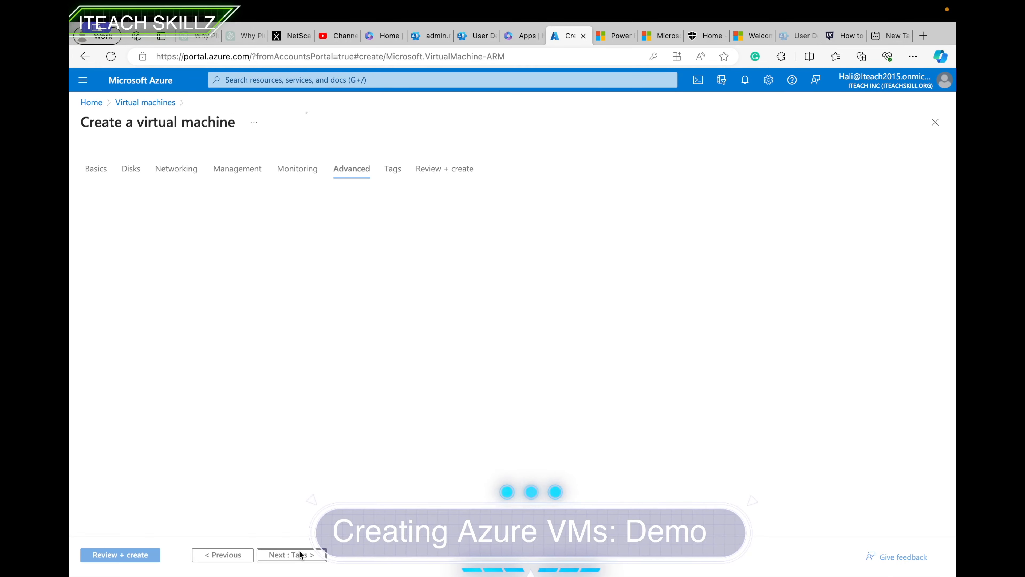
left_click(291, 555)
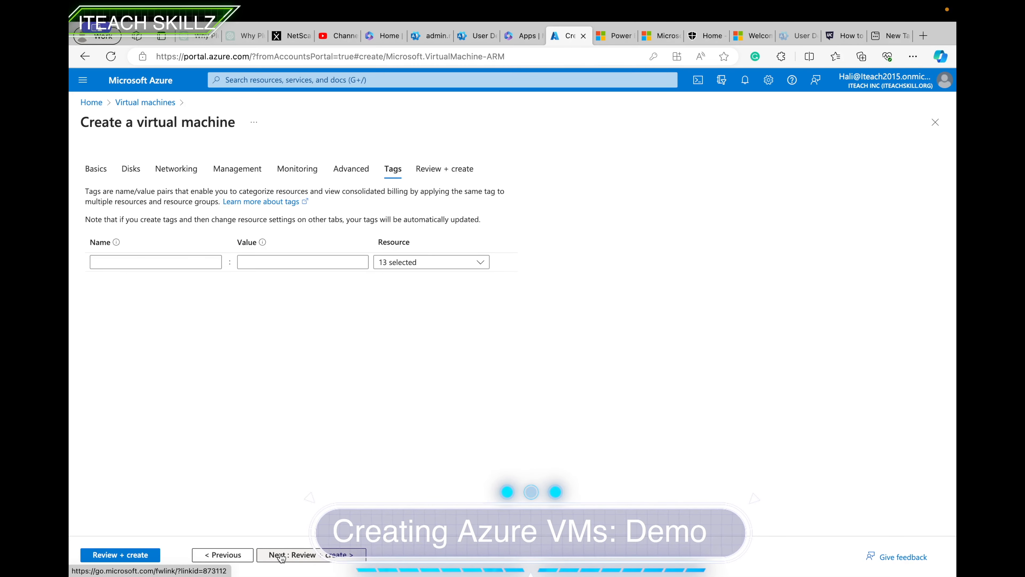
left_click(281, 555)
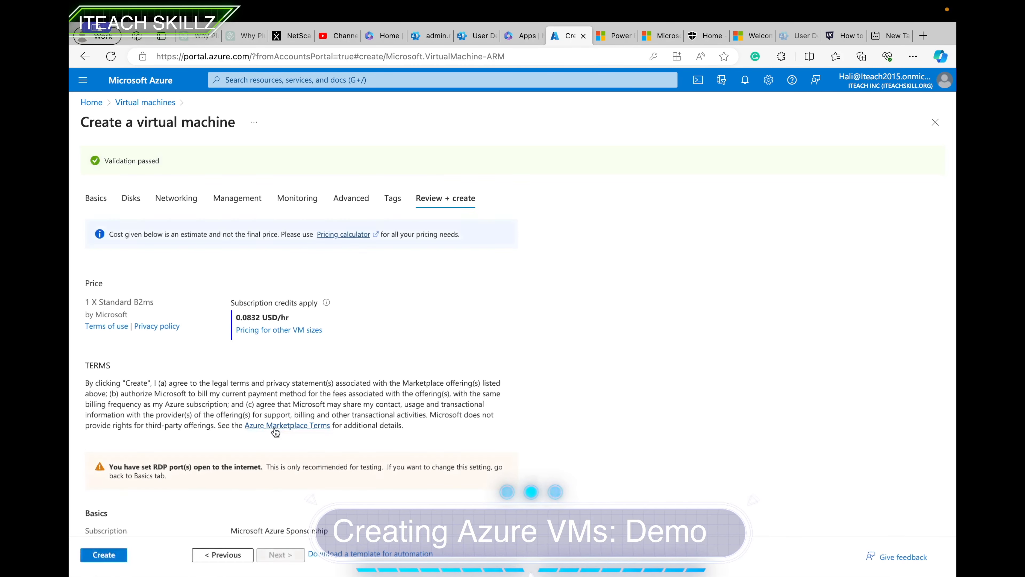
Review the validated VM summary, priced at 0.0832 USD/hr.
scroll(252, 328, "down", 2)
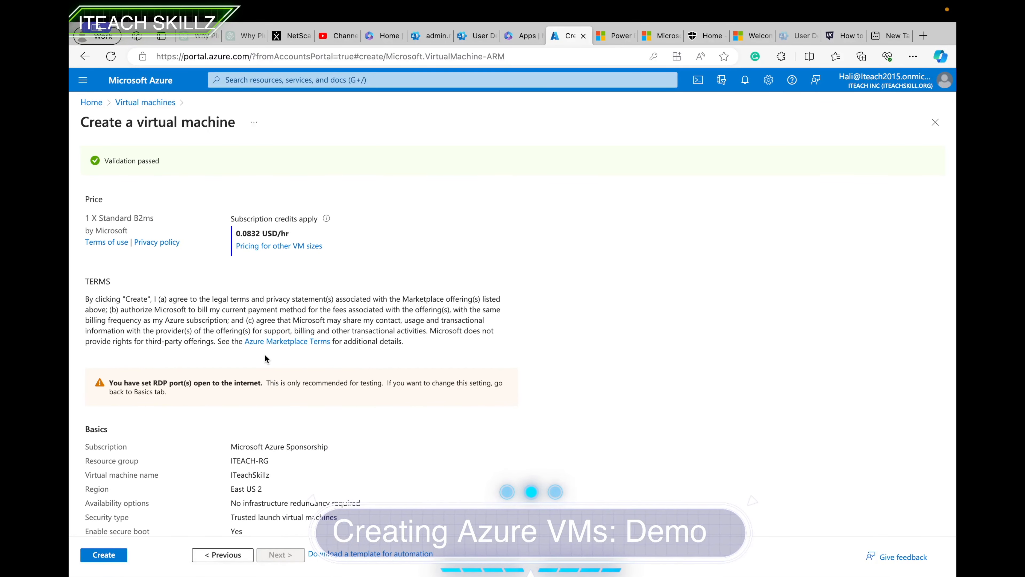
scroll(265, 354, "down", 3)
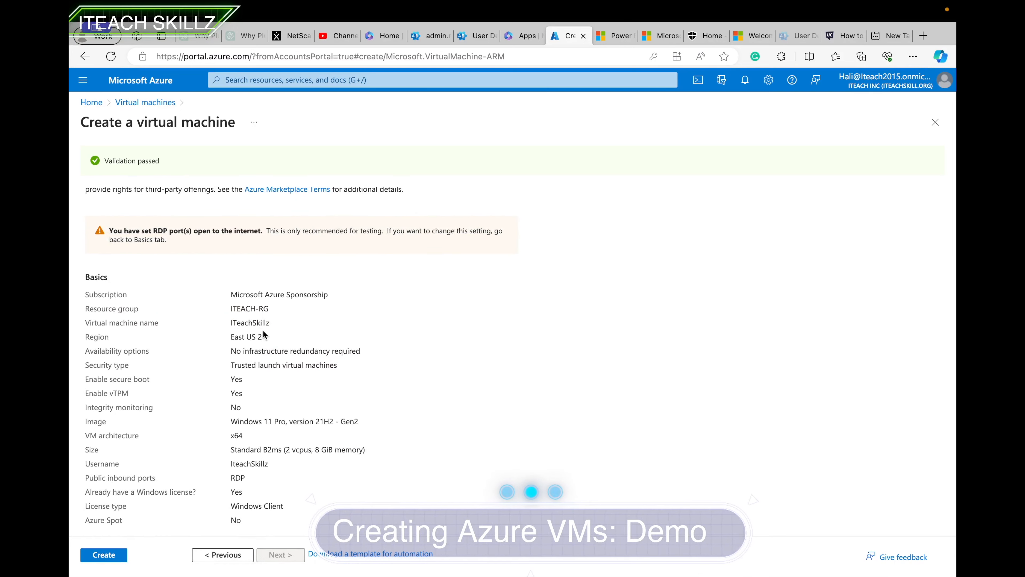
scroll(263, 334, "down", 4)
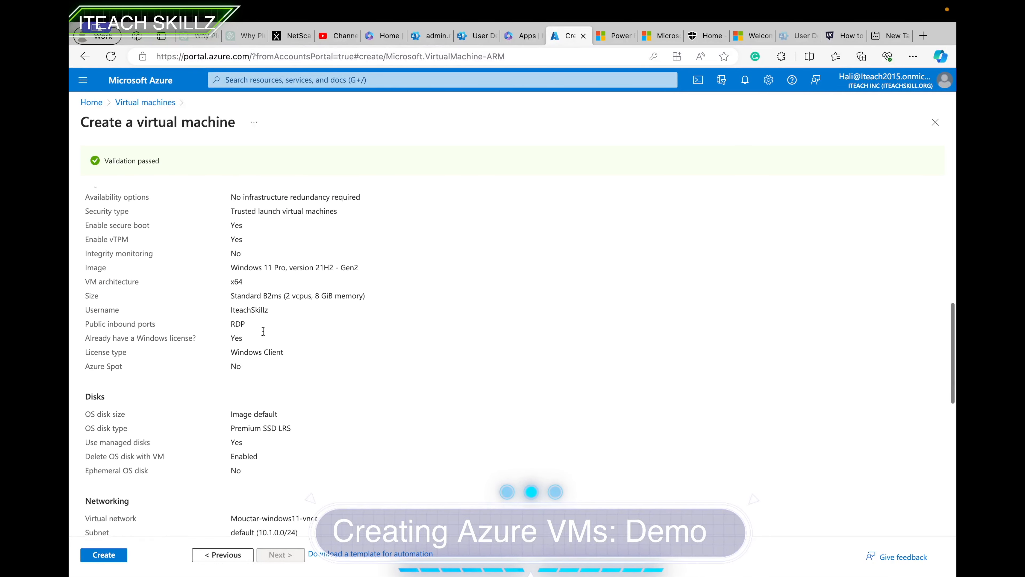
scroll(263, 331, "down", 1)
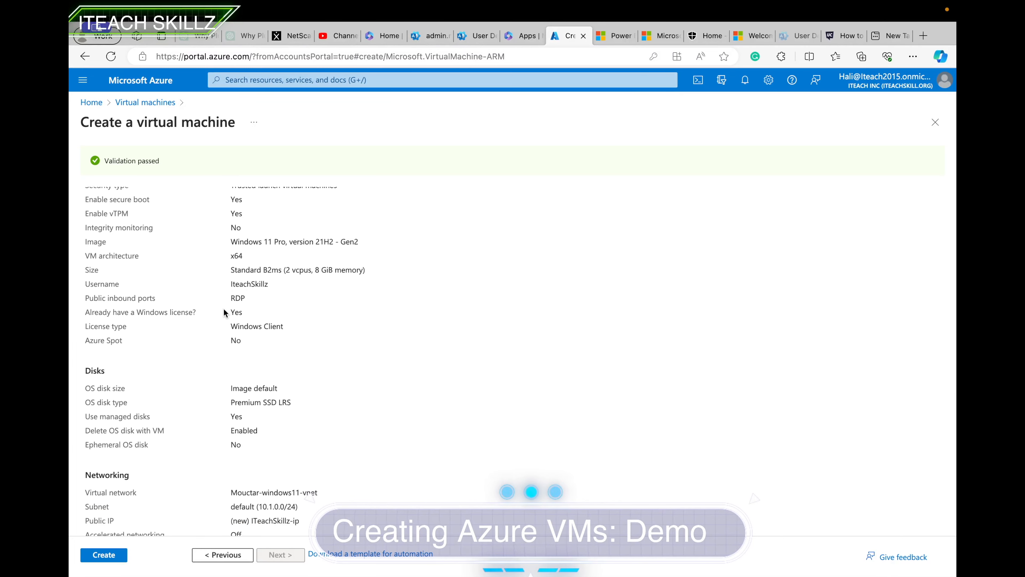
scroll(245, 335, "down", 3)
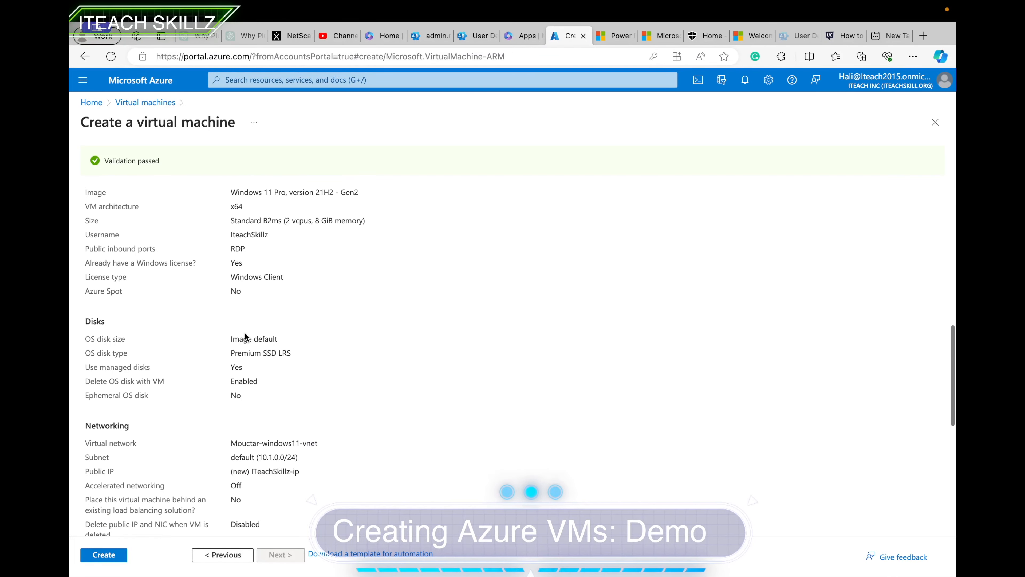
scroll(245, 334, "up", 2)
scroll(245, 333, "down", 7)
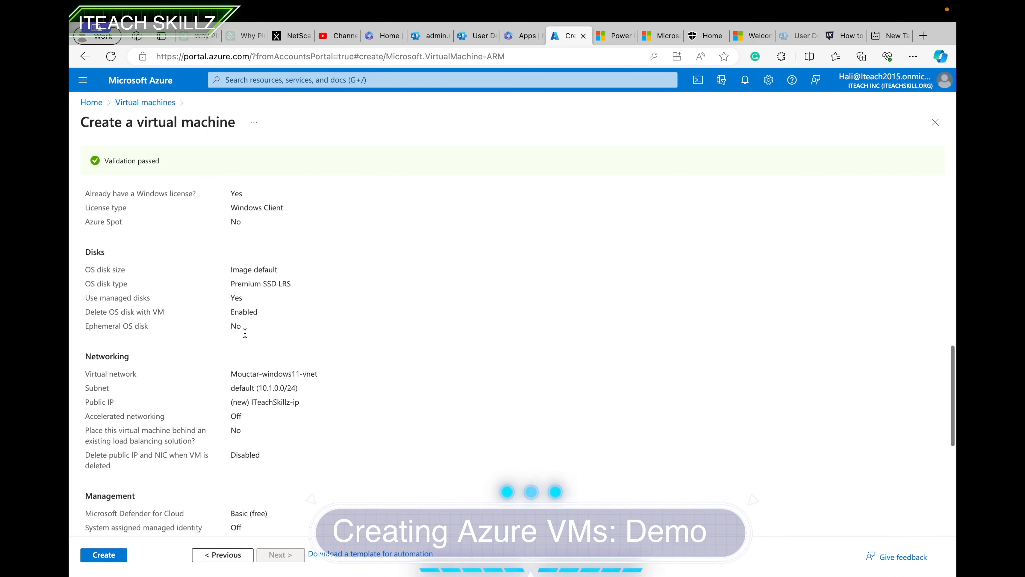
scroll(246, 335, "down", 2)
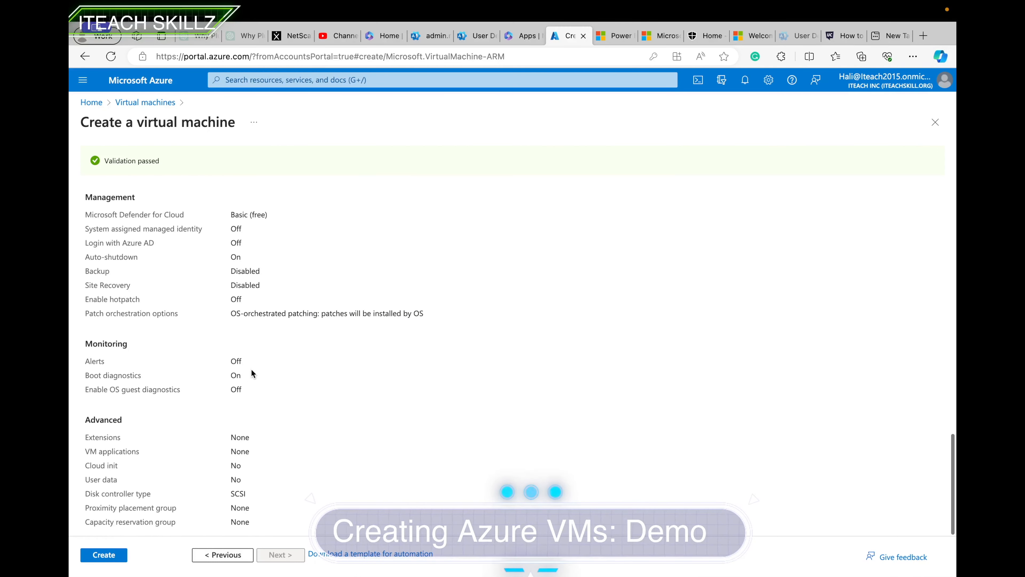
Create the ITeachSkillz VM and go to the resource once deployment completes.
left_click(109, 561)
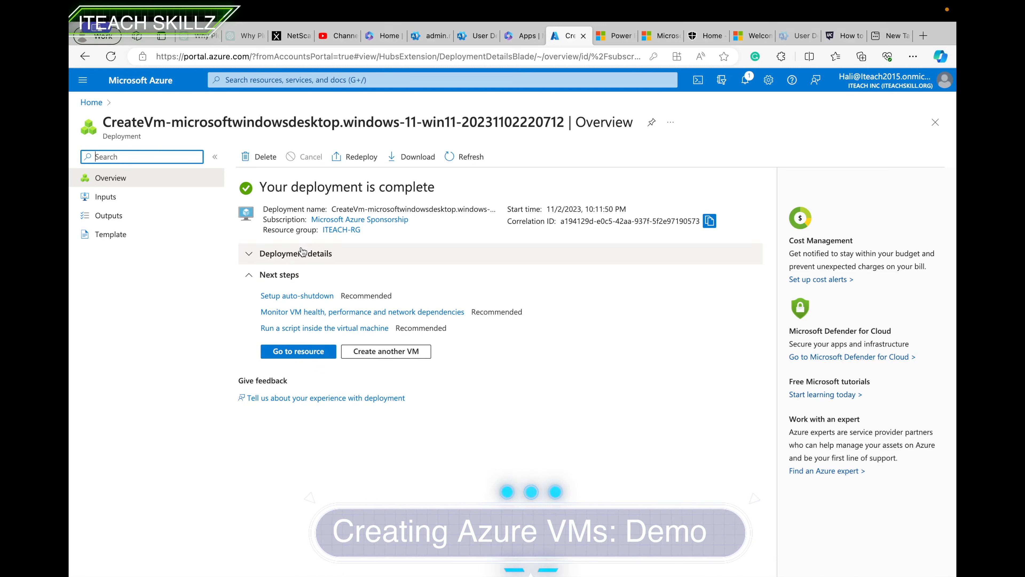
left_click(298, 350)
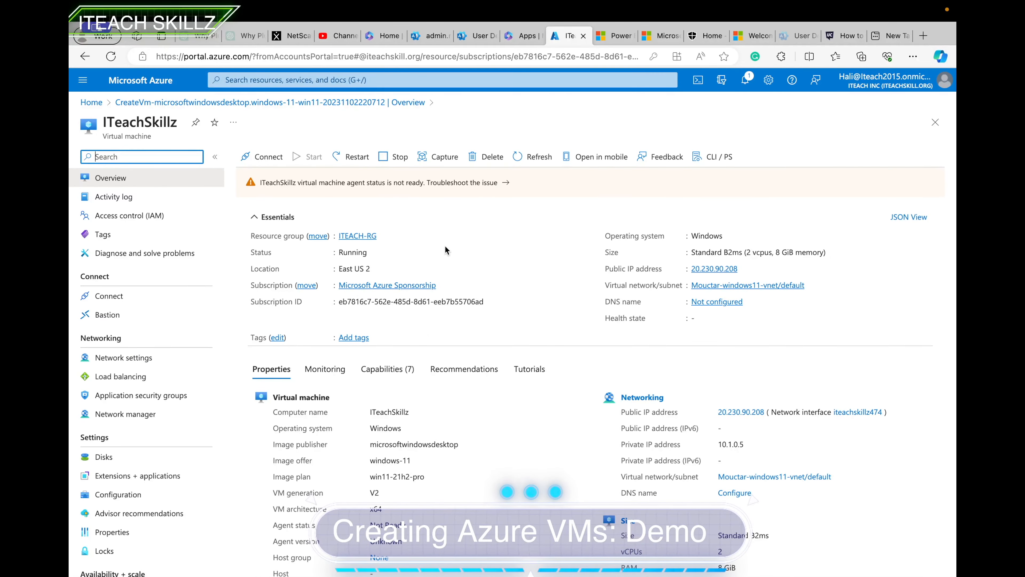
Choose Native RDP under Connect's more ways to connect for ITeachSkillz.
left_click(266, 156)
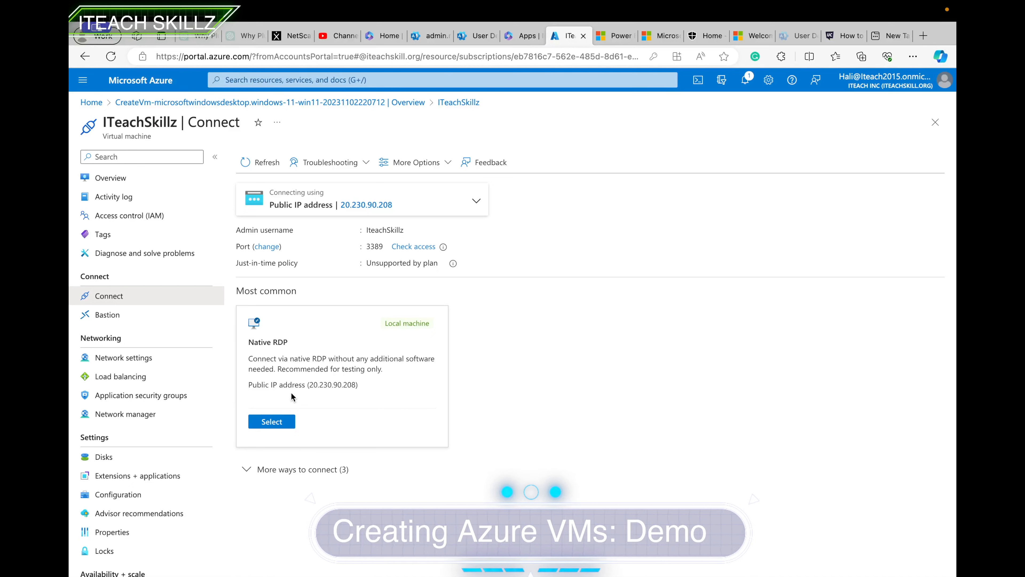
left_click(246, 470)
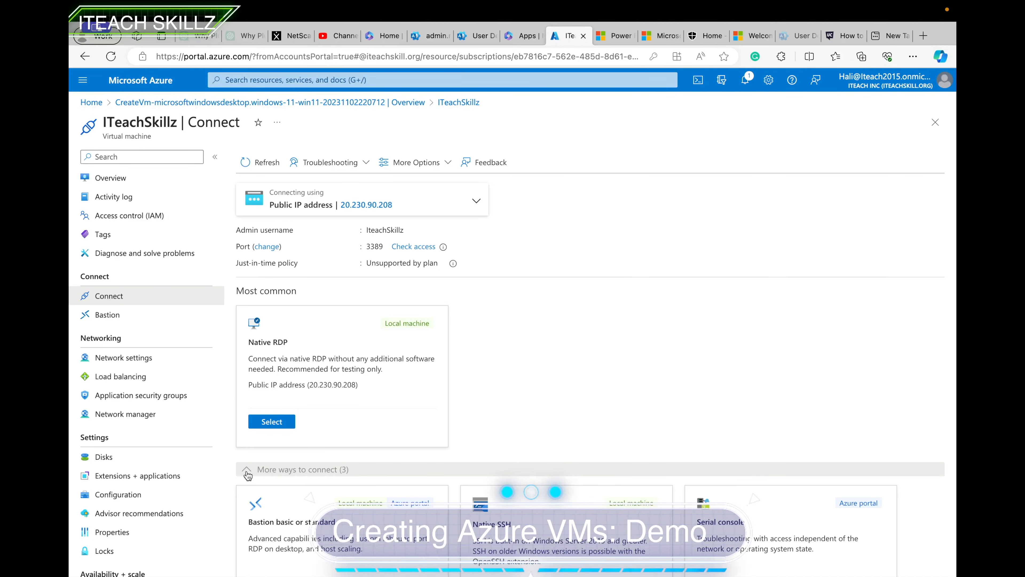
scroll(248, 475, "down", 2)
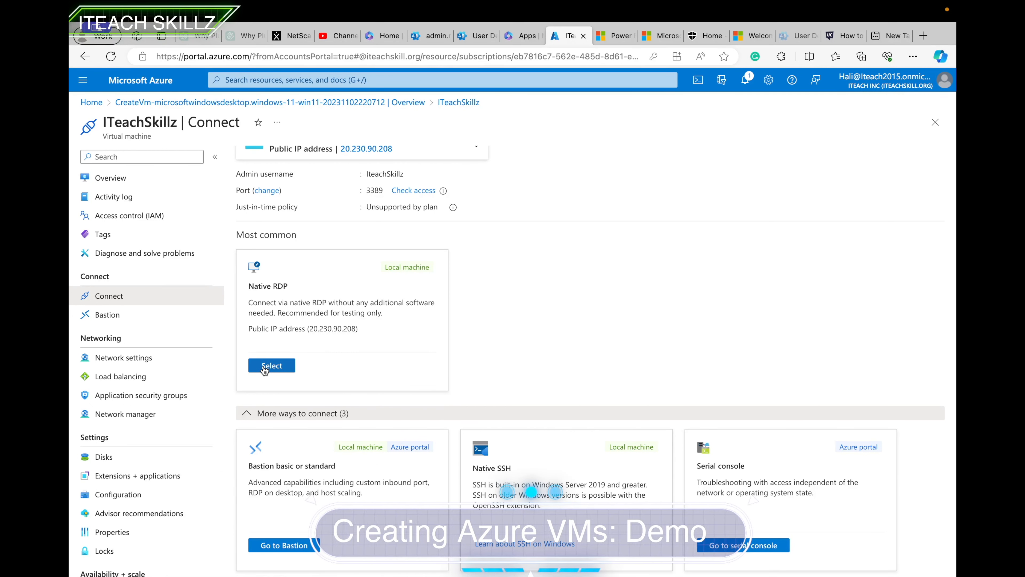
left_click(271, 365)
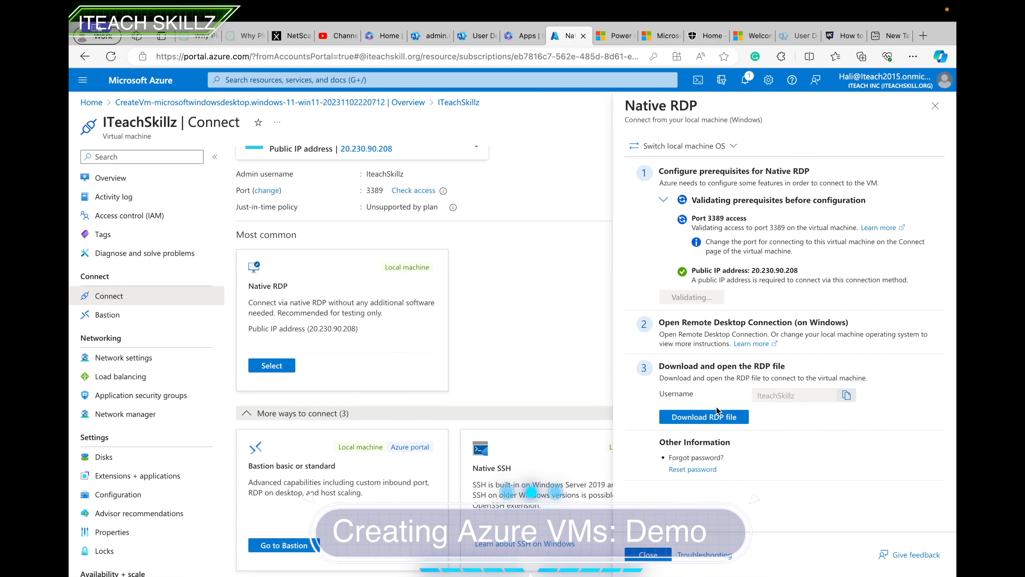
Download the ITeachSkillz.rdp connection file and open it to start the remote session.
left_click(715, 418)
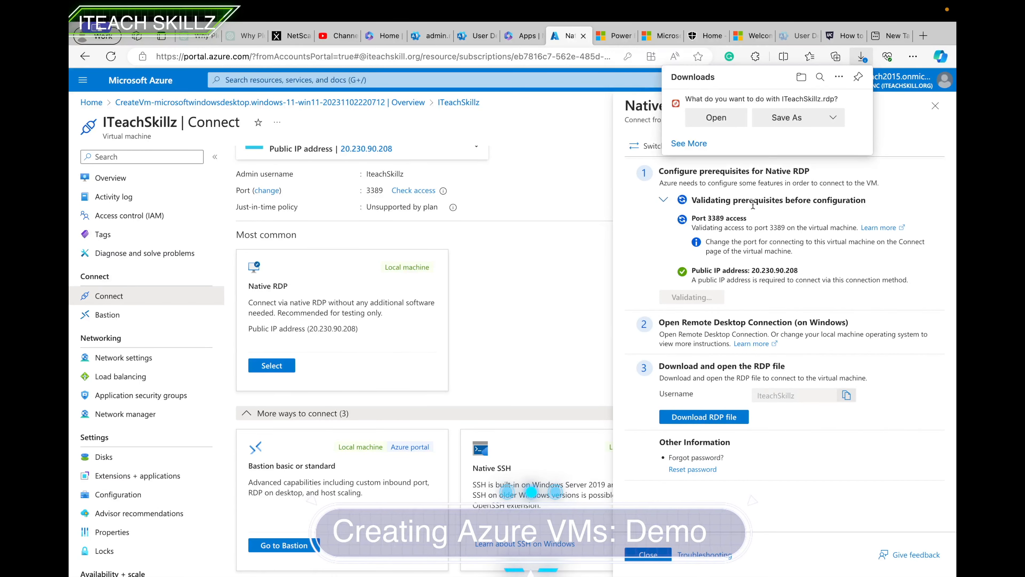
left_click(725, 122)
left_click(307, 57)
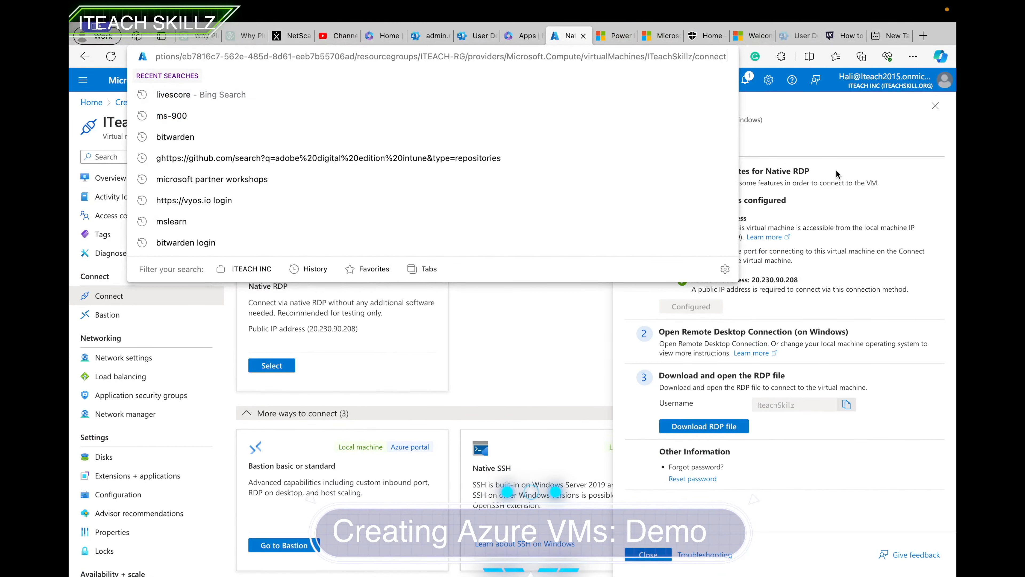
left_click(847, 175)
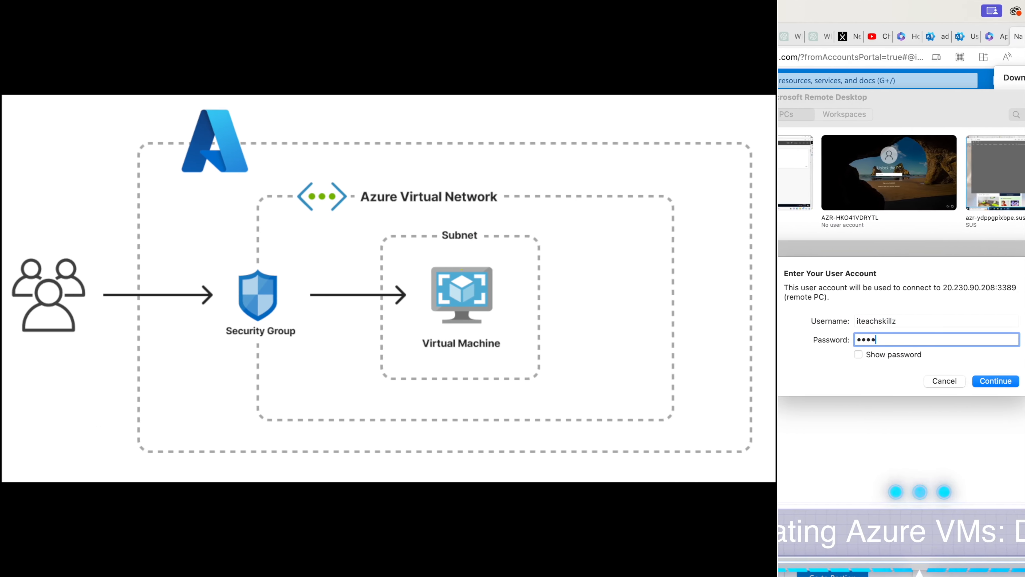
Enter the VM admin password and accept the certificate to connect to ITeachSkillz at 20.230.90.208.
type("*********")
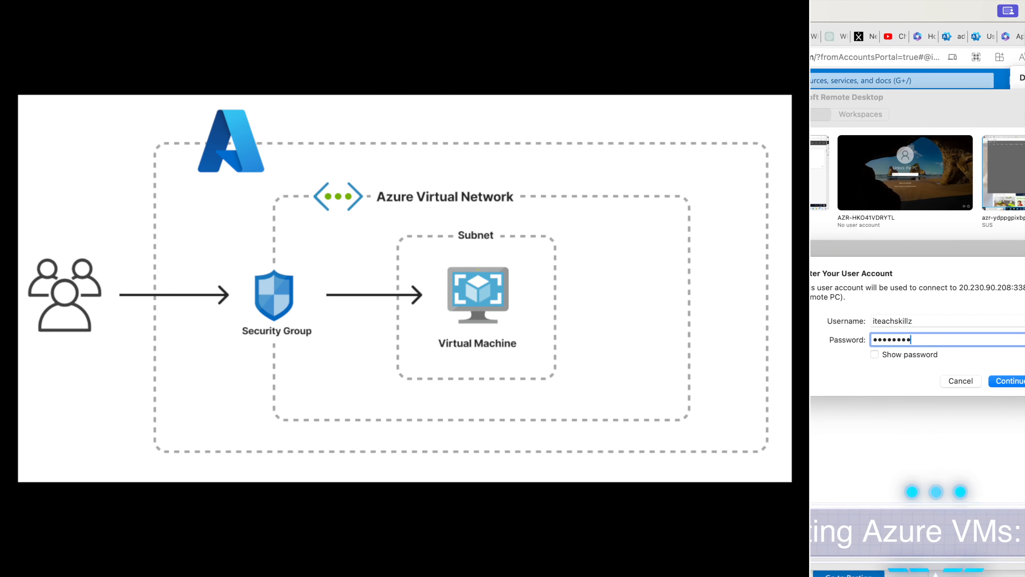
key("Return")
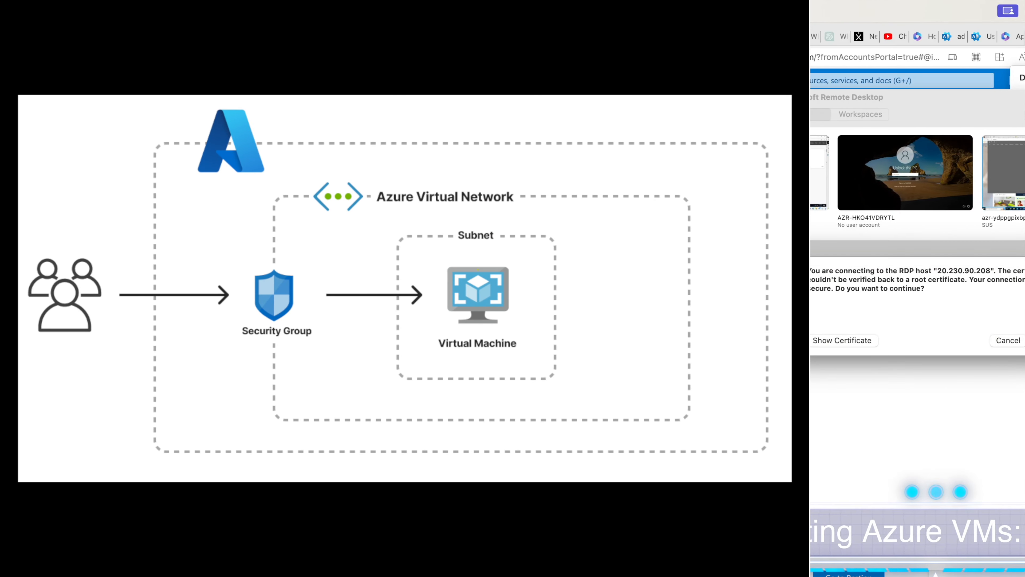
key("Return")
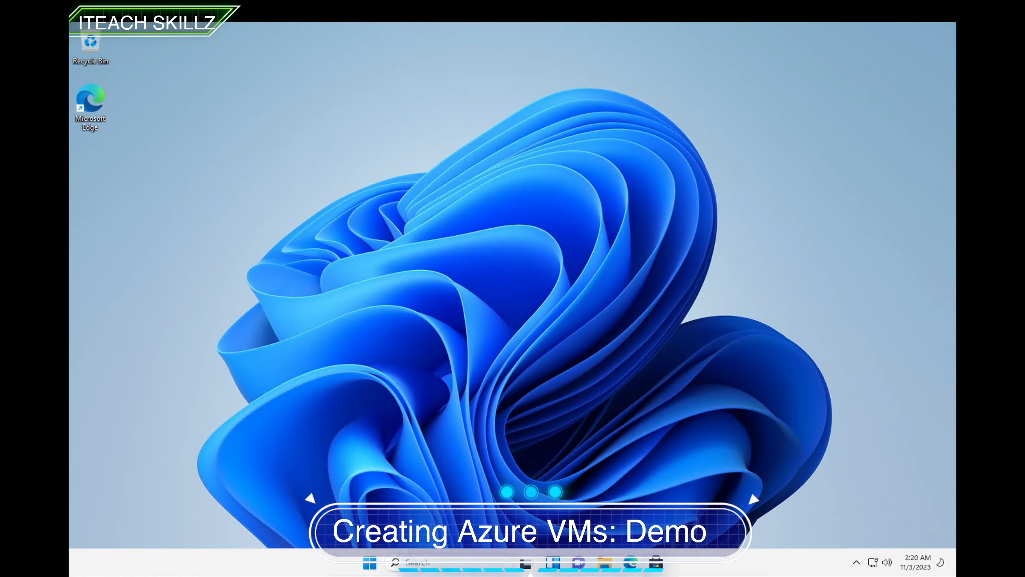
Open This PC's Properties to view the About page: 7.95 GB RAM, Xeon Platinum 8171M, Windows 11 Pro 21H2.
left_click(470, 564)
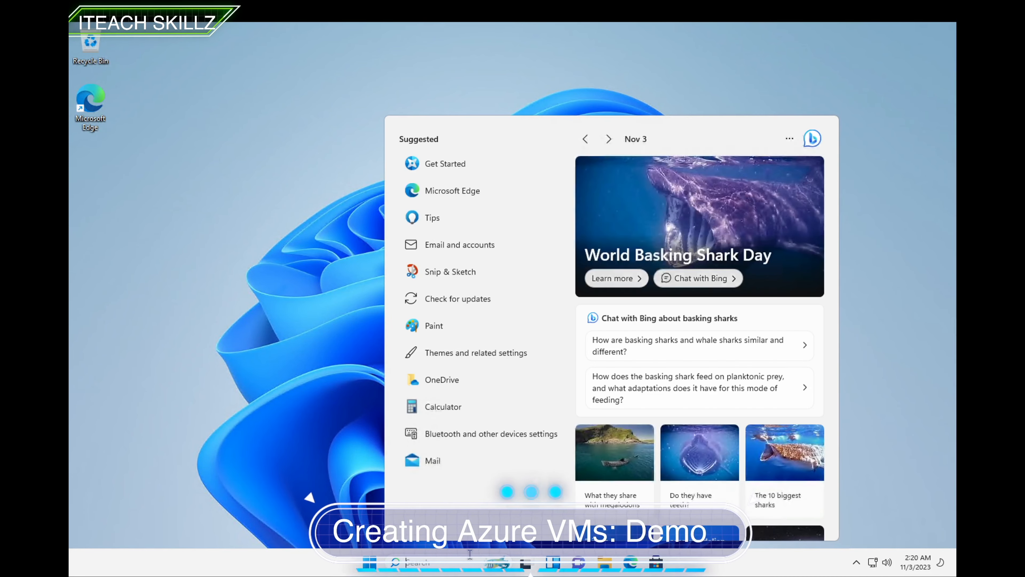
left_click(597, 568)
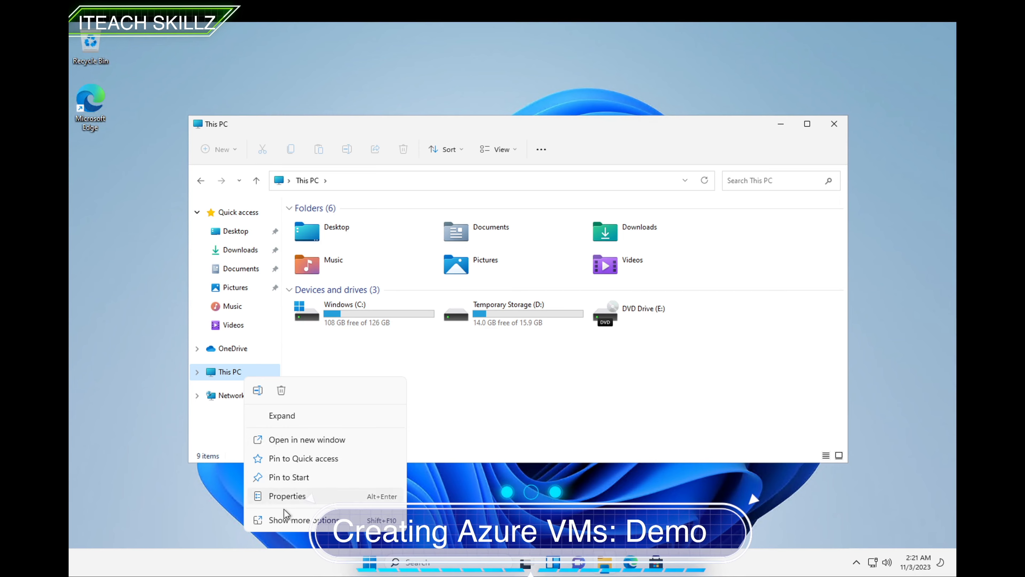
left_click(283, 521)
left_click(282, 532)
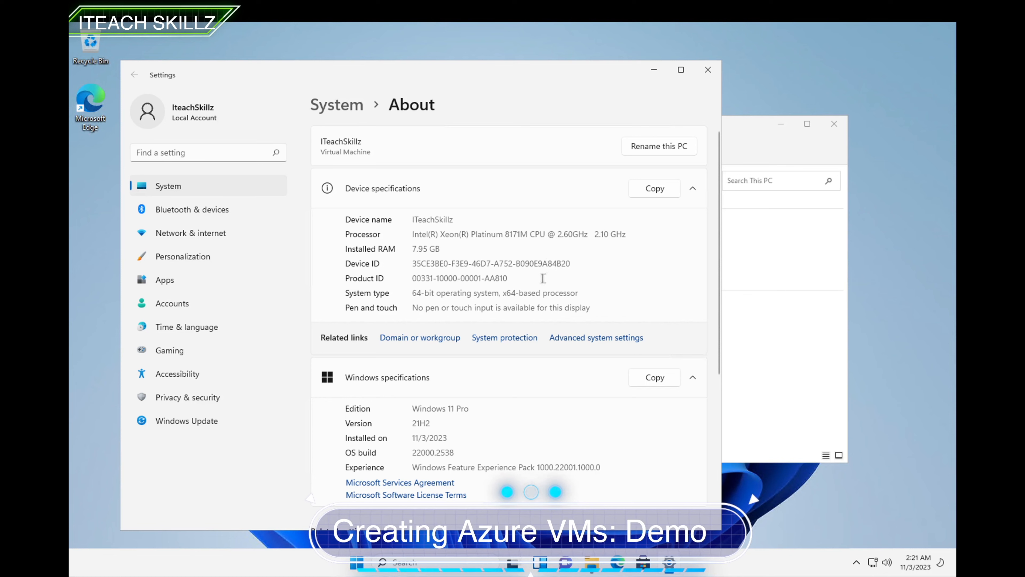
scroll(470, 376, "down", 3)
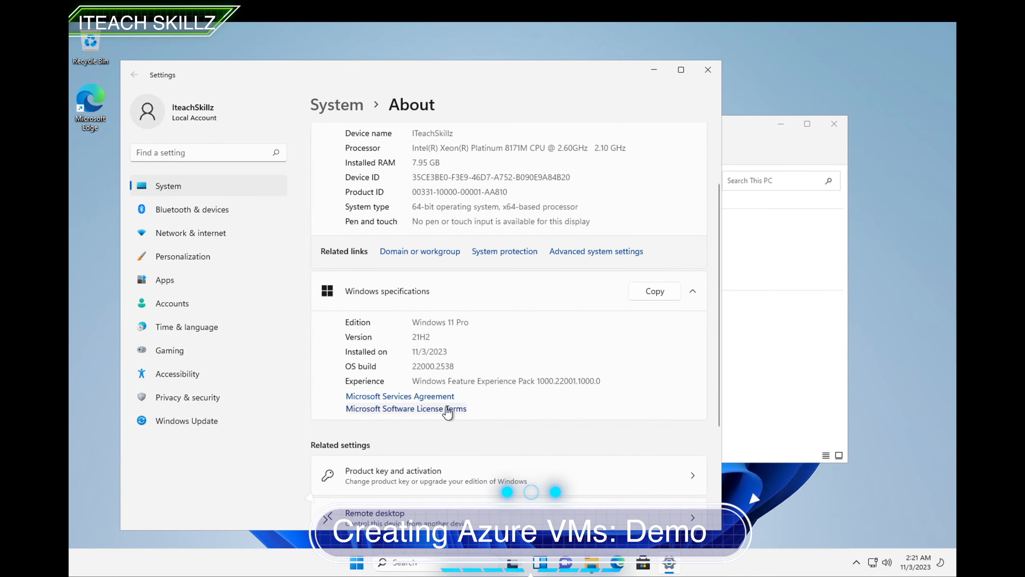
left_click(406, 562)
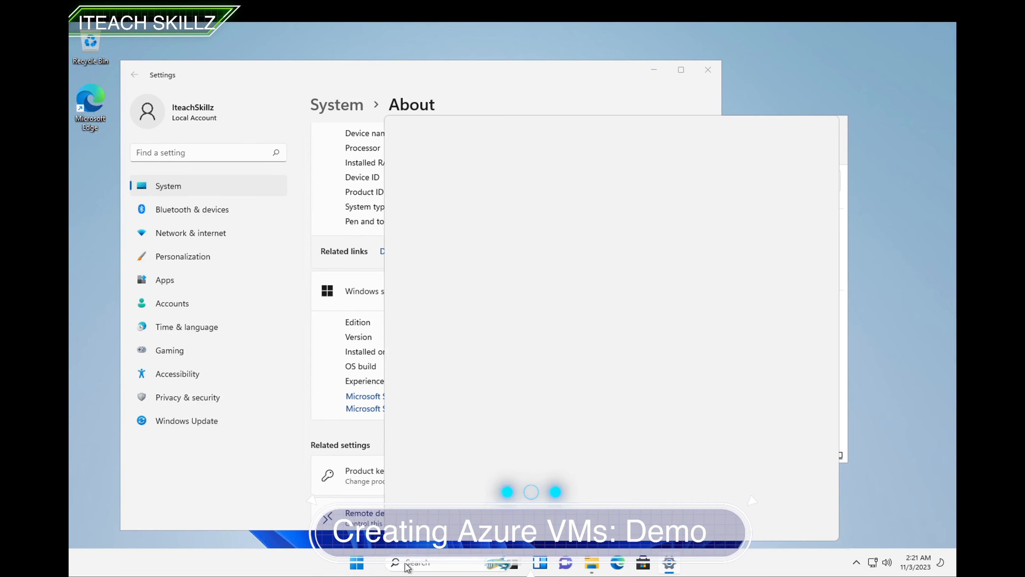
Run ipconfig /all in an administrator Command Prompt, showing IPv4 10.1.0.5 and gateway 10.1.0.1.
type("comd")
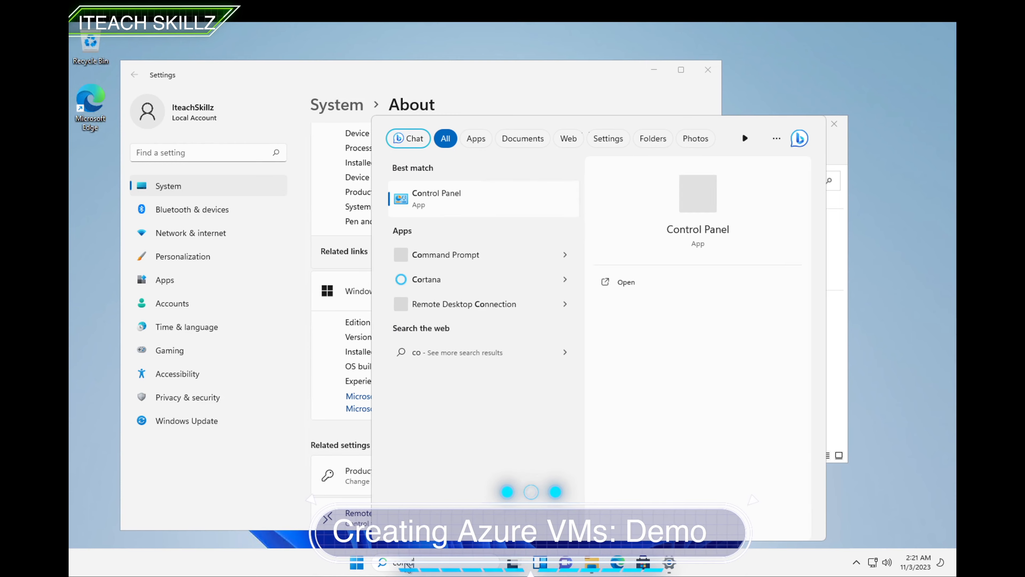
key("Return")
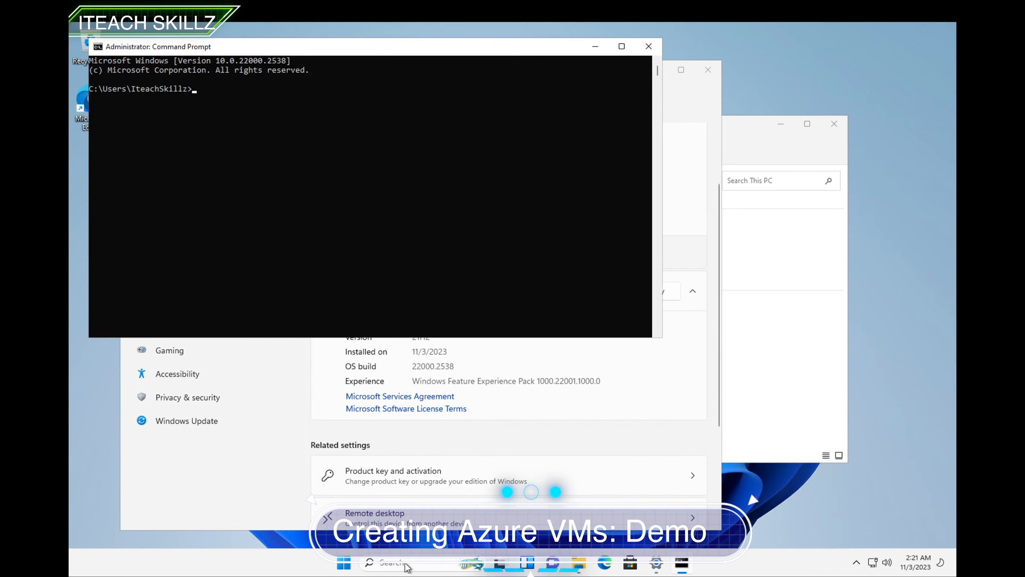
type("ipconfig ")
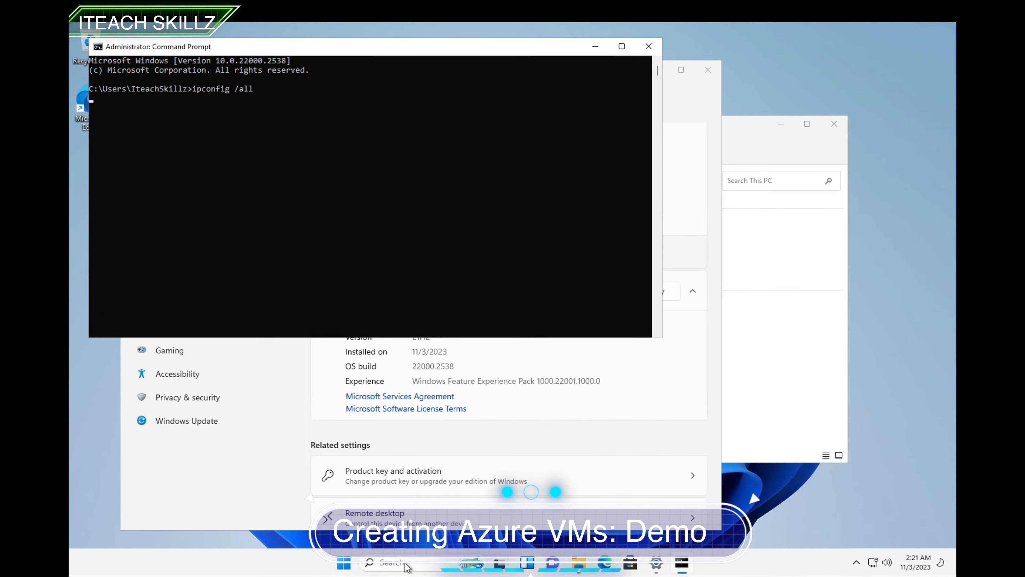
type("/all")
key("Return")
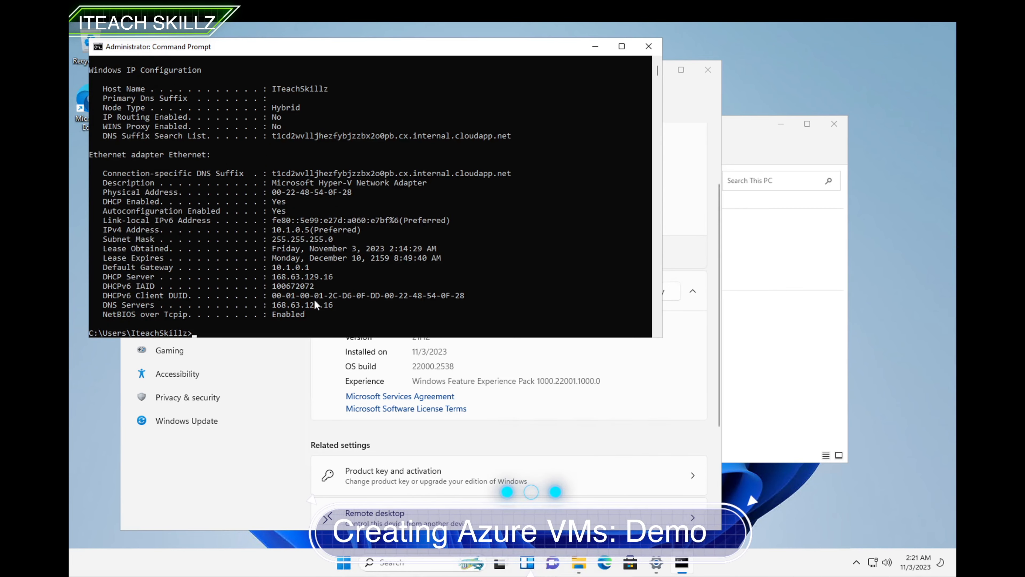
scroll(294, 275, "down", 1)
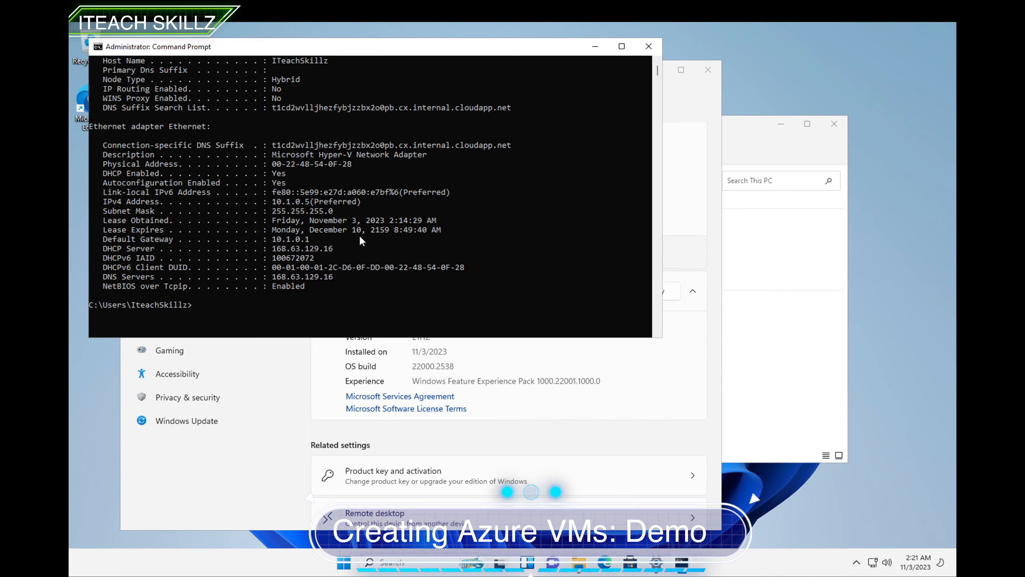